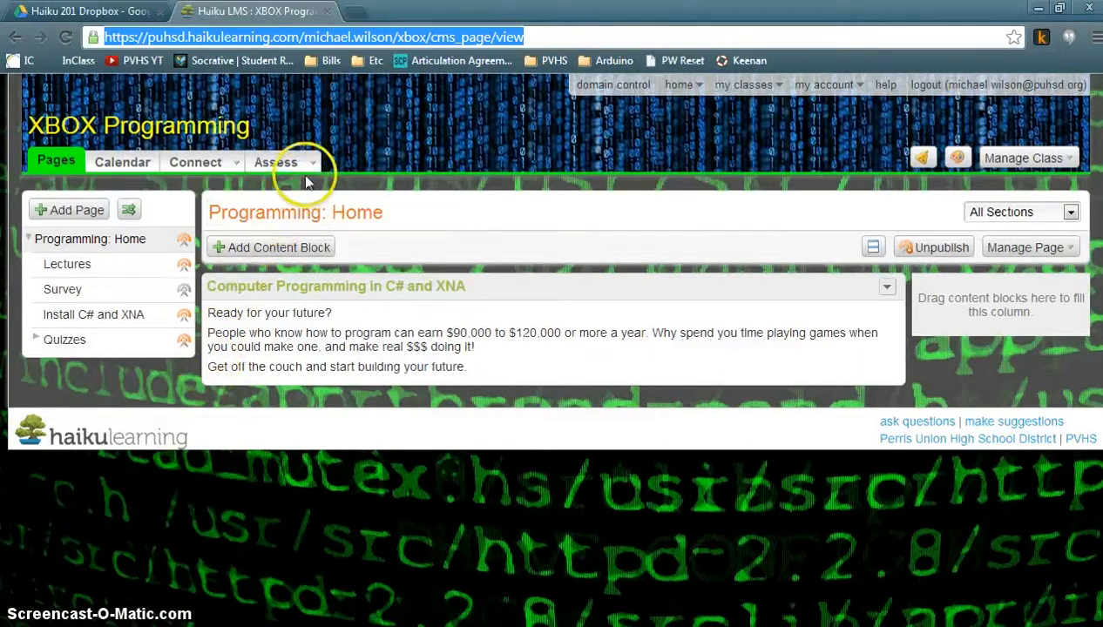
# - Start a new assessment of the Exam type in the class's Assessments area and proceed to its details
pyautogui.click(318, 160)
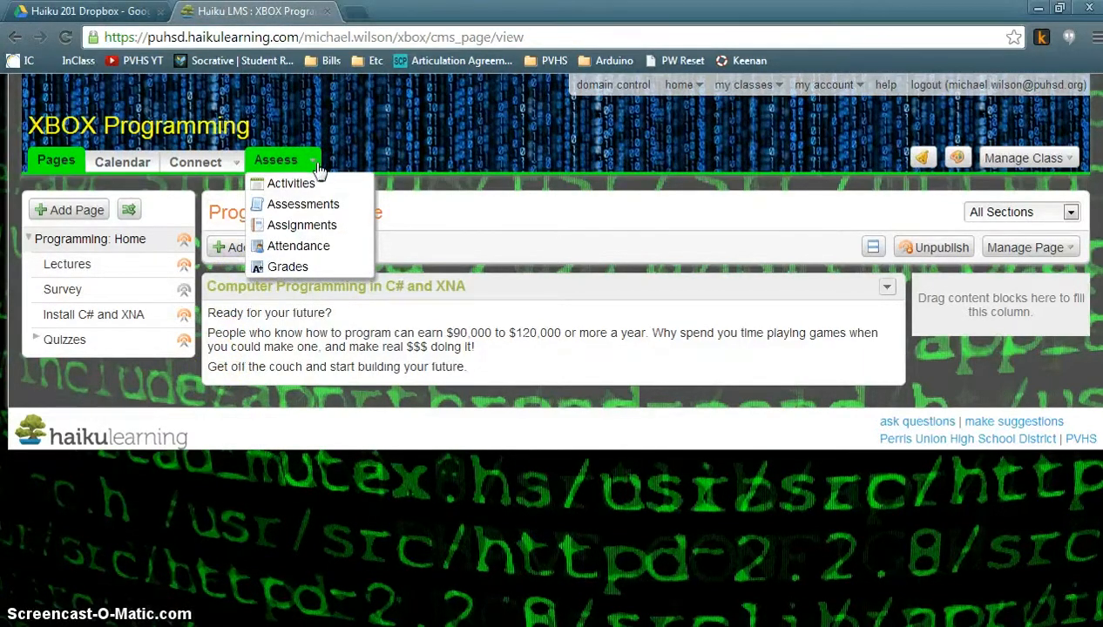
pyautogui.click(324, 212)
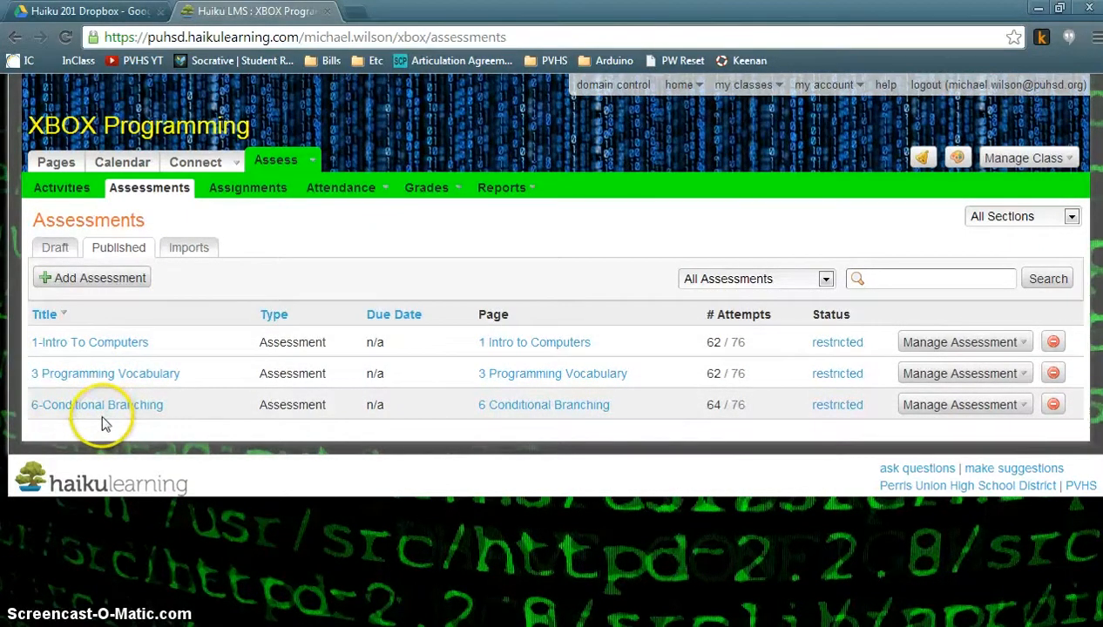
pyautogui.click(97, 285)
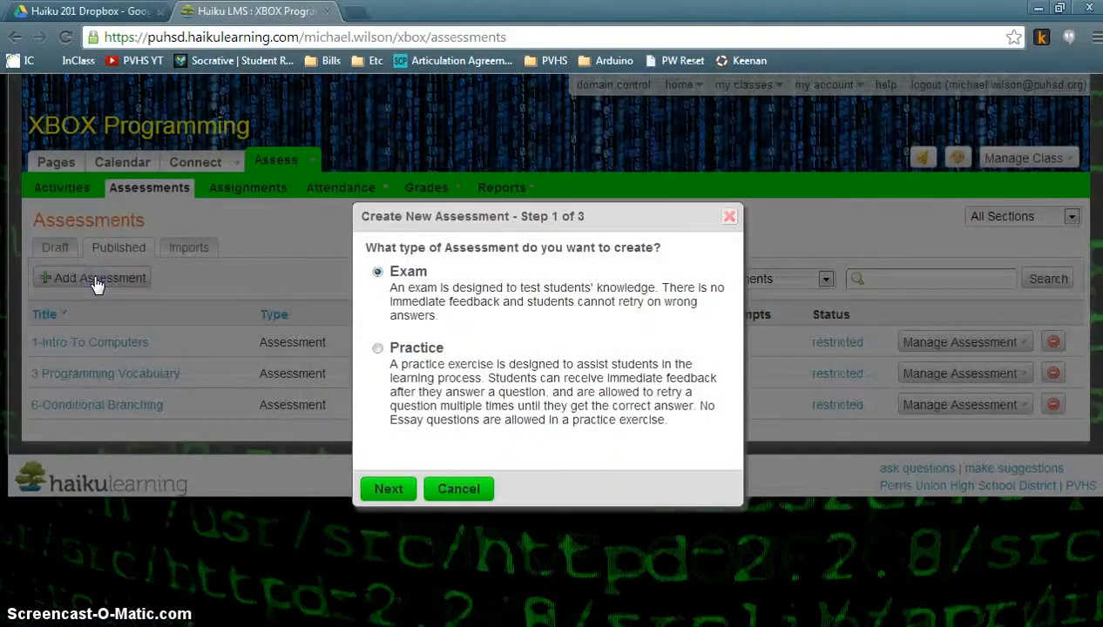
pyautogui.click(377, 347)
pyautogui.click(377, 275)
pyautogui.click(389, 493)
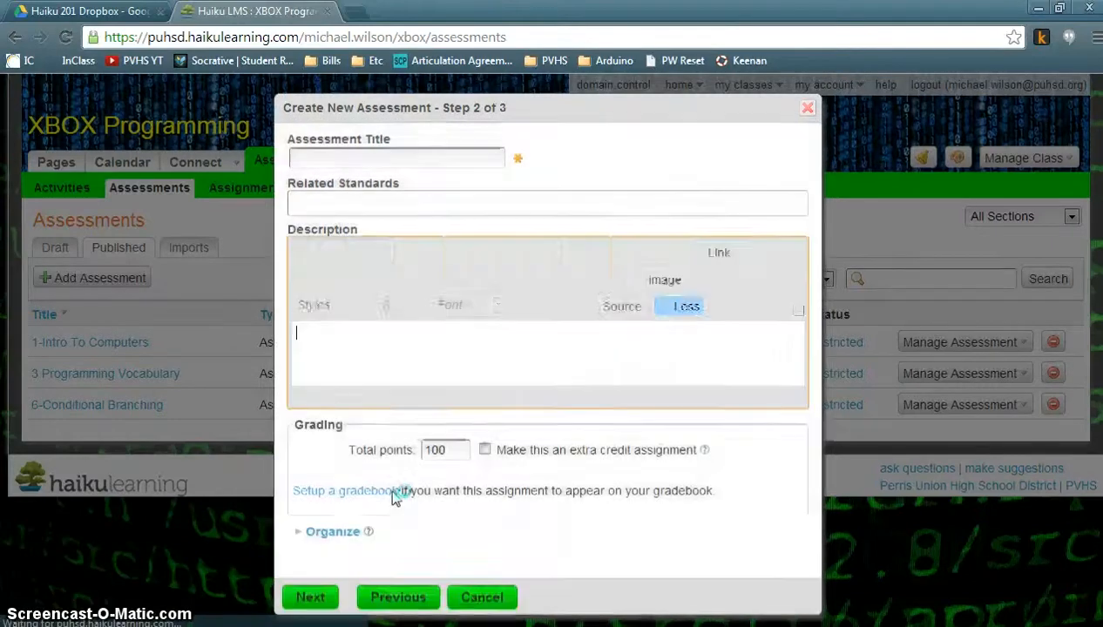
# - Title the assessment Loops, set its total points to 10, and continue to the time and attempt settings
pyautogui.click(353, 159)
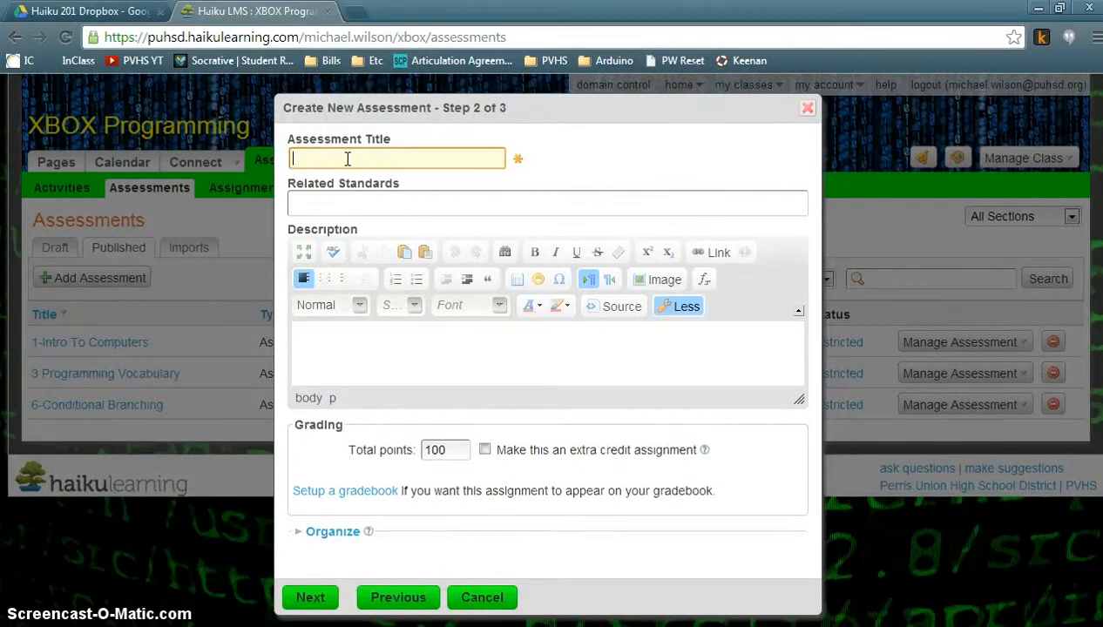
pyautogui.click(317, 160)
pyautogui.write('Loo')
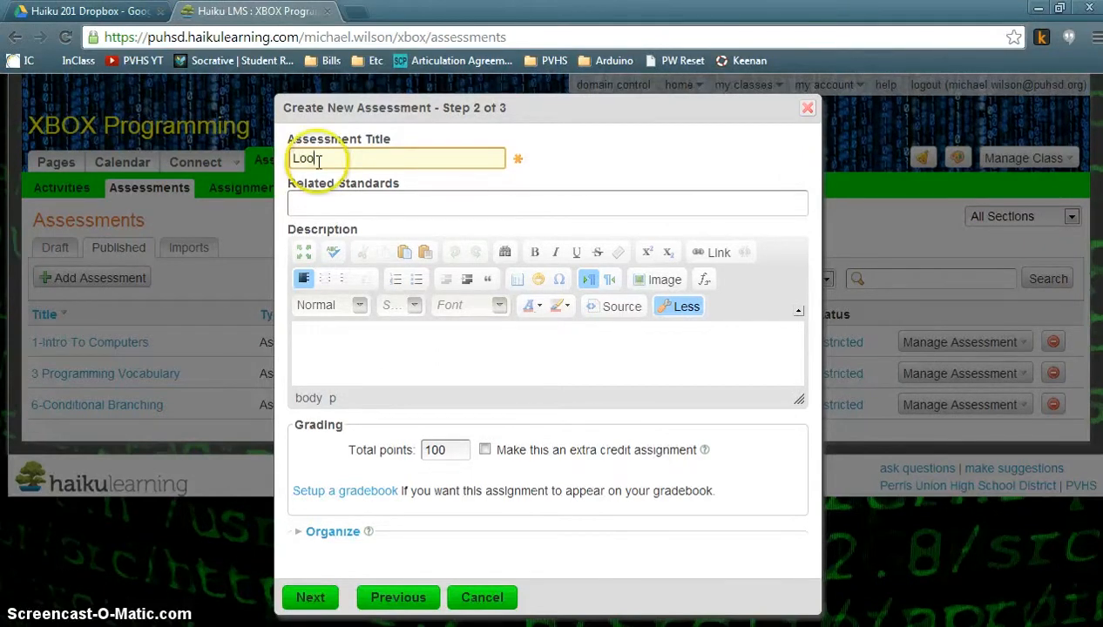
pyautogui.write('ps')
pyautogui.click(418, 345)
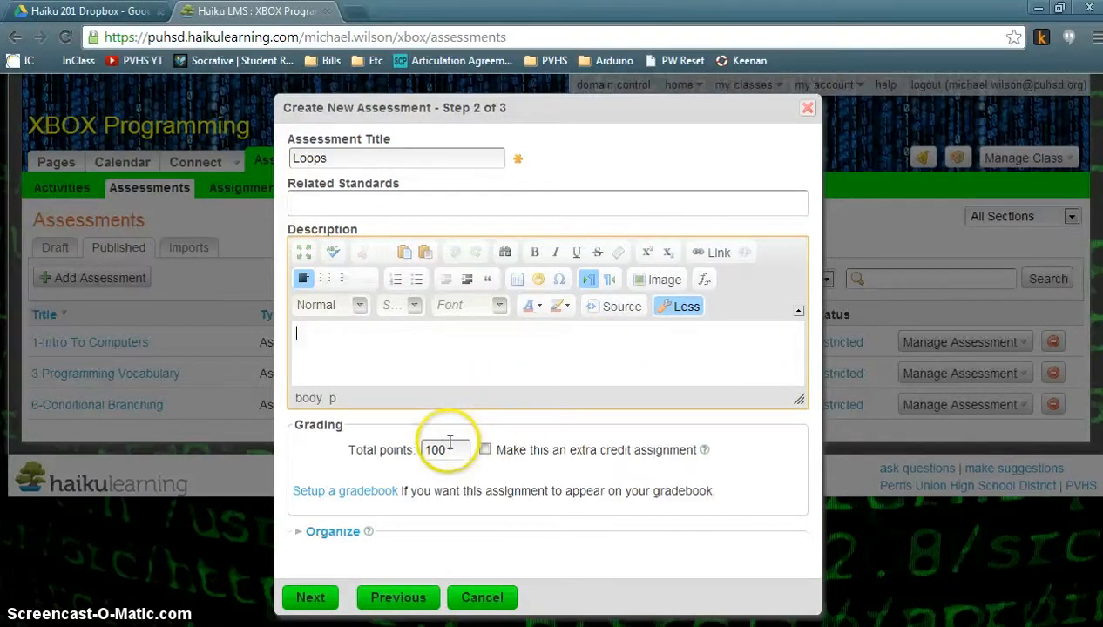
pyautogui.moveTo(455, 450); pyautogui.dragTo(385, 433)
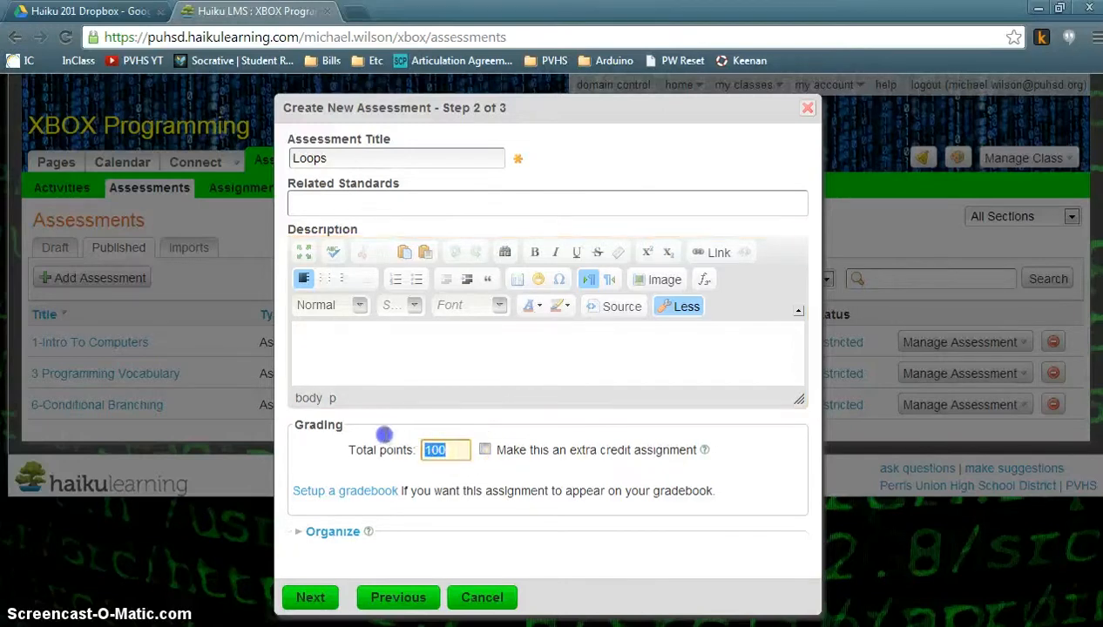
pyautogui.write('10')
pyautogui.click(439, 467)
pyautogui.click(438, 446)
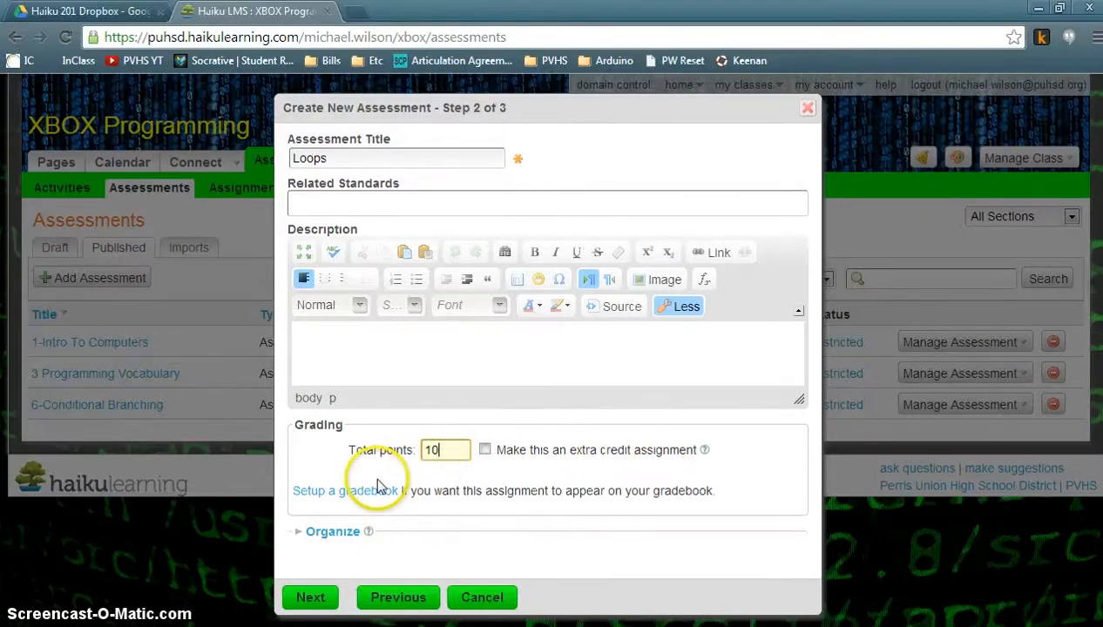
pyautogui.click(312, 599)
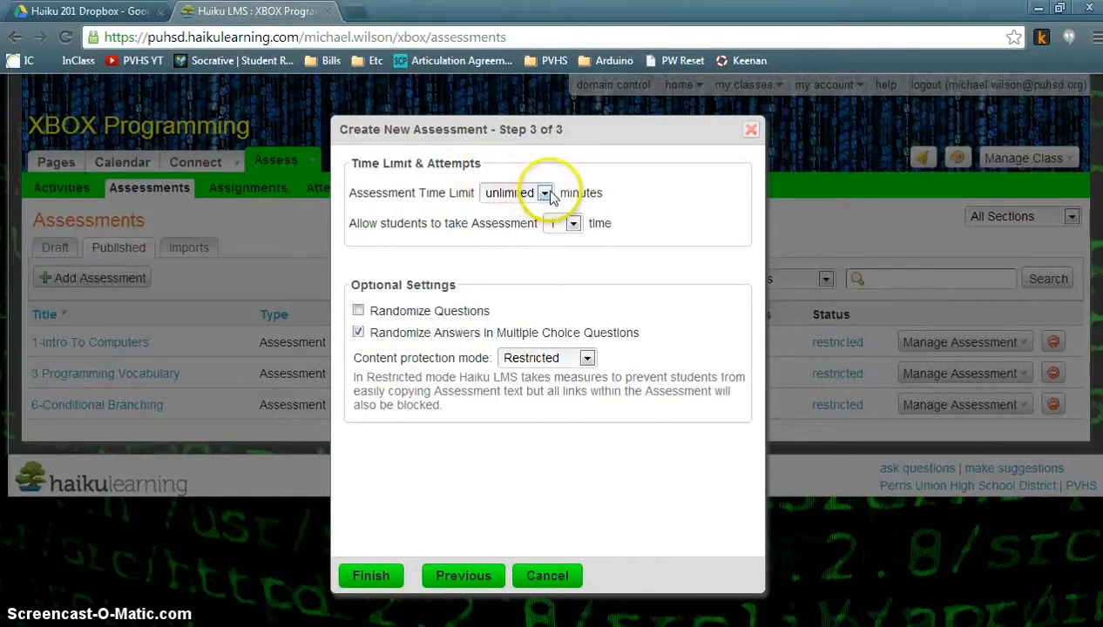
# - Keep the time limit unlimited with 1 attempt allowed, enable Randomize Questions, and finish creating the assessment
pyautogui.click(544, 193)
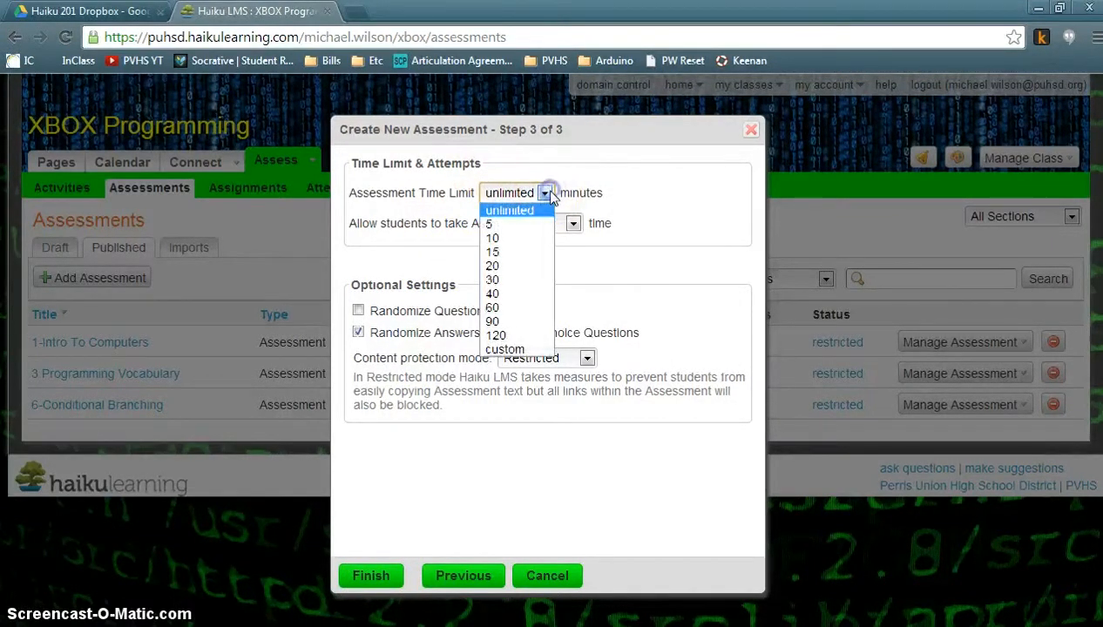
pyautogui.click(551, 197)
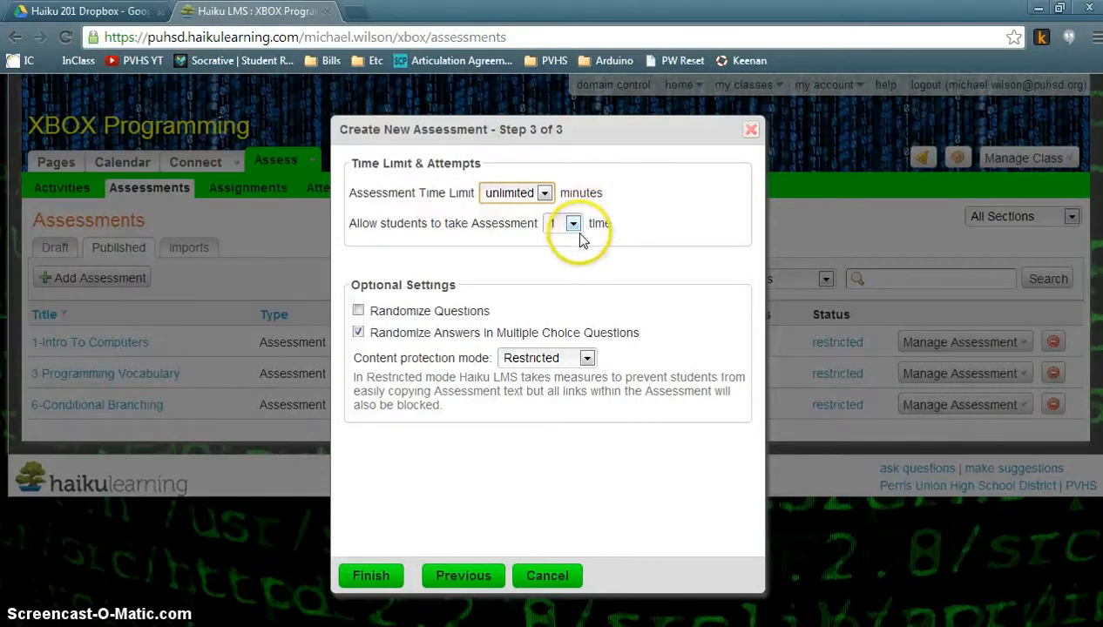
pyautogui.click(573, 224)
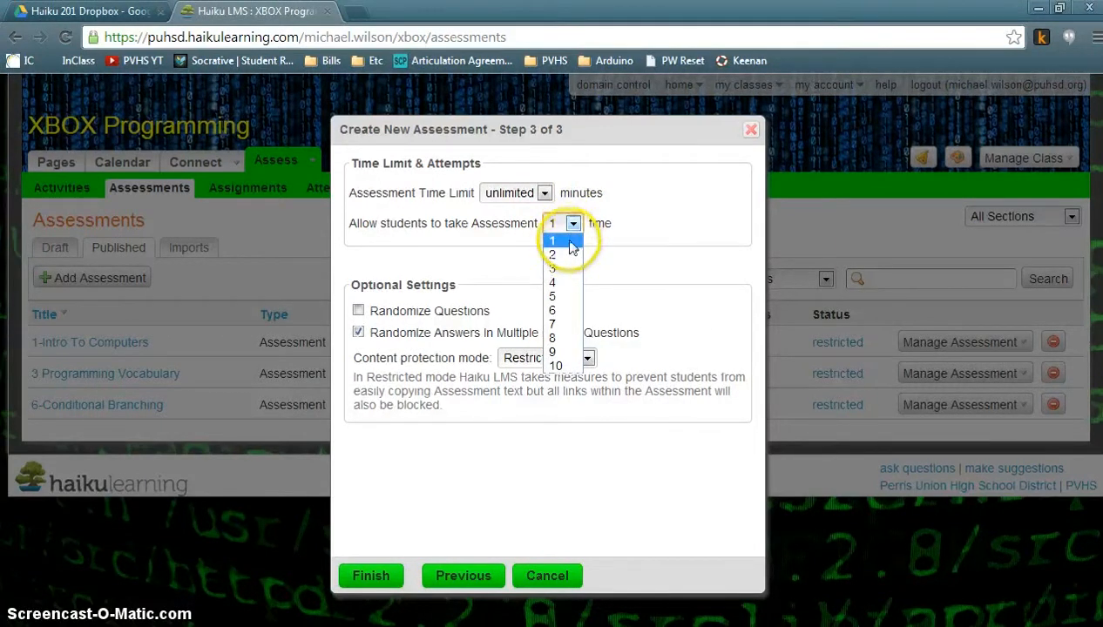
pyautogui.click(568, 243)
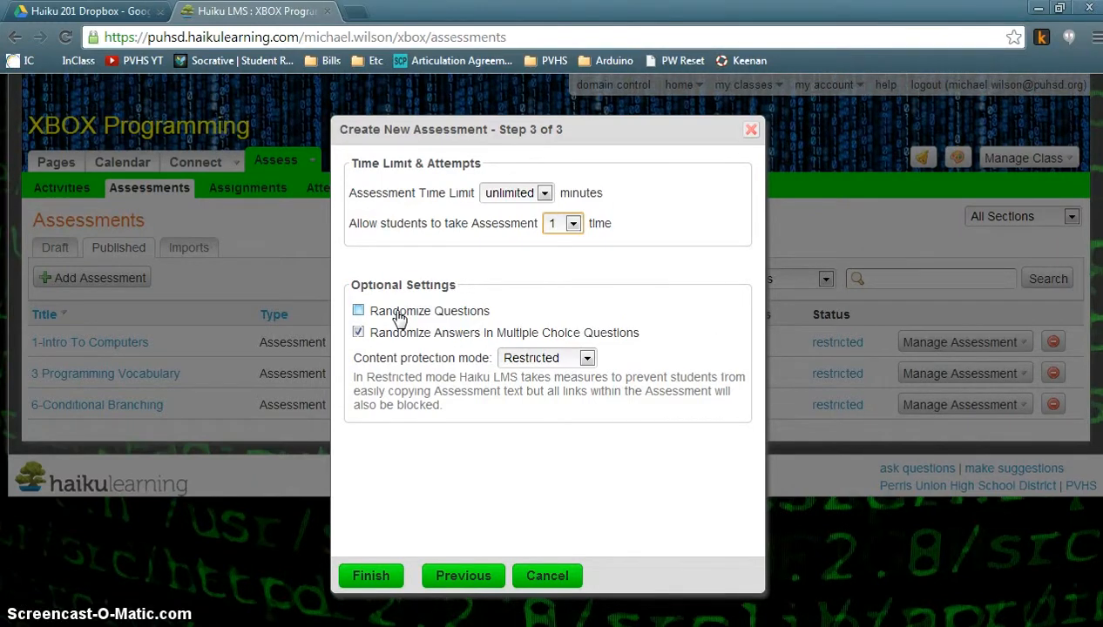
pyautogui.click(358, 311)
pyautogui.click(617, 353)
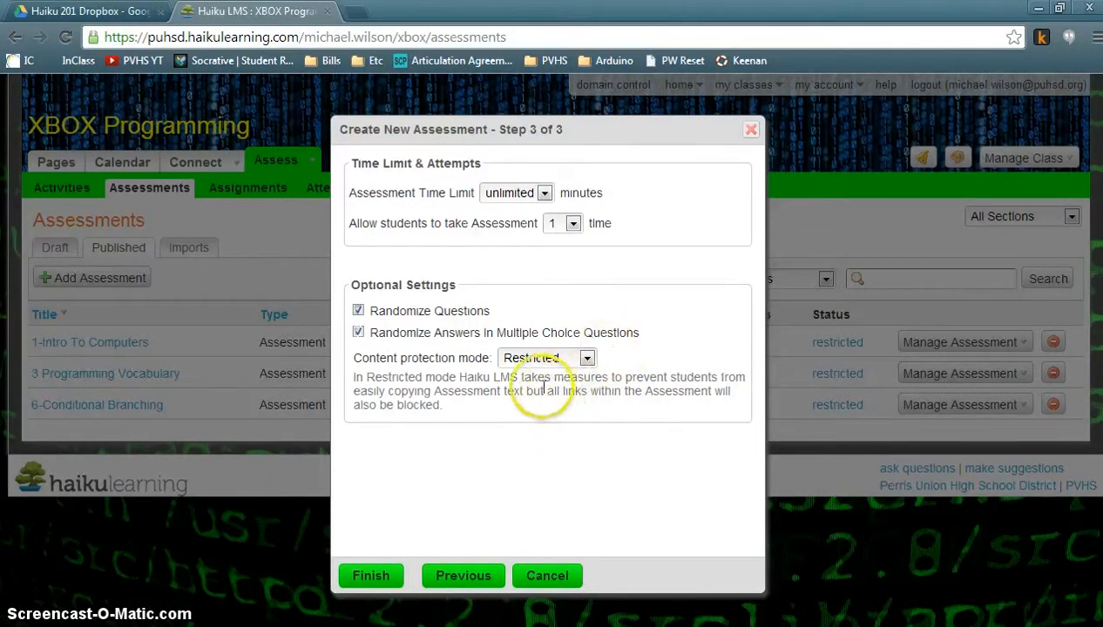
pyautogui.click(371, 577)
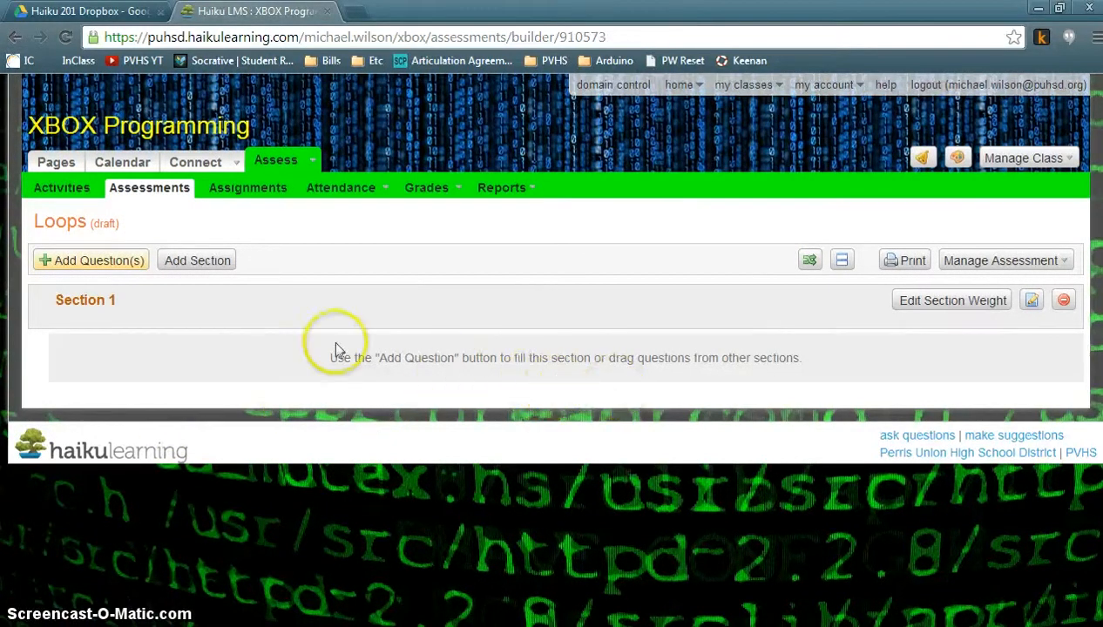
# - Add the multiple-choice question "Which of the following FOR loops will run without an error?" with four code answers, marking the first correct
pyautogui.click(101, 265)
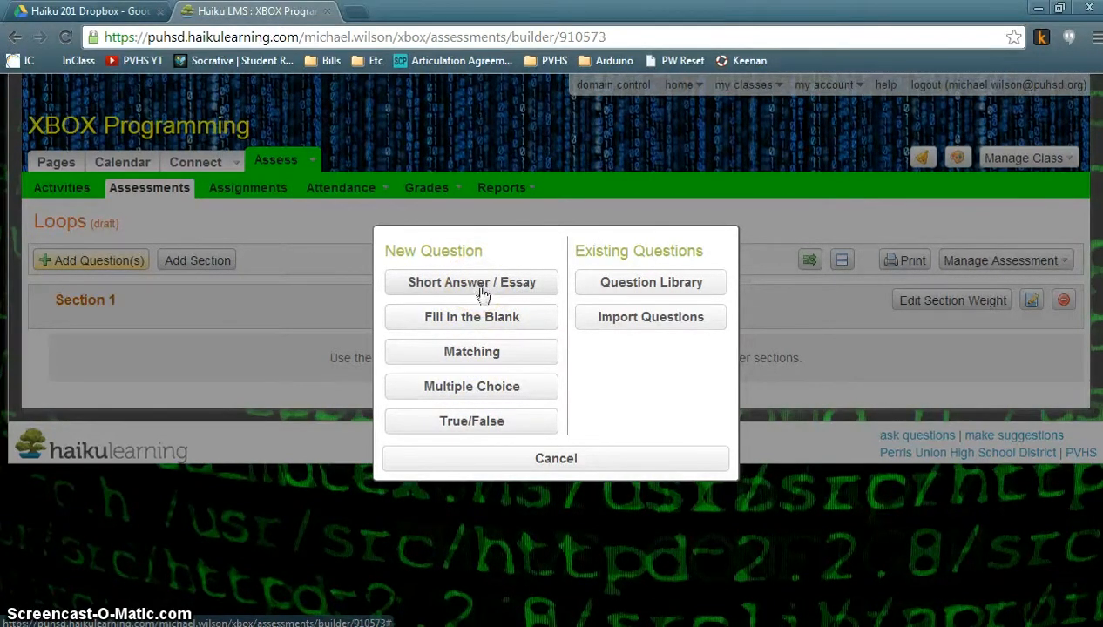
pyautogui.click(489, 389)
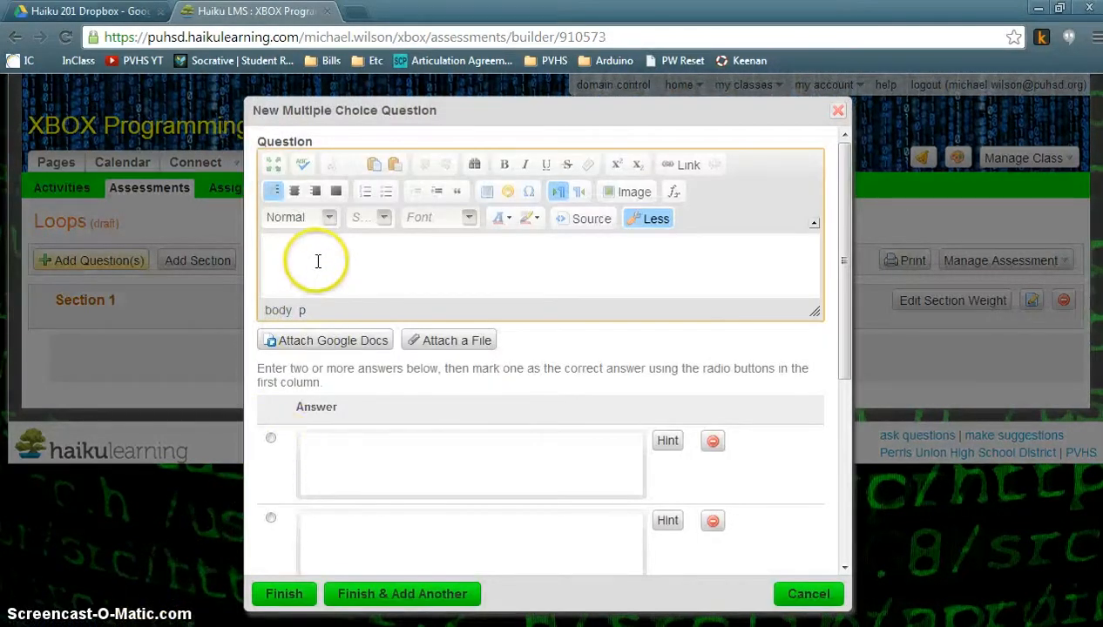
pyautogui.click(317, 253)
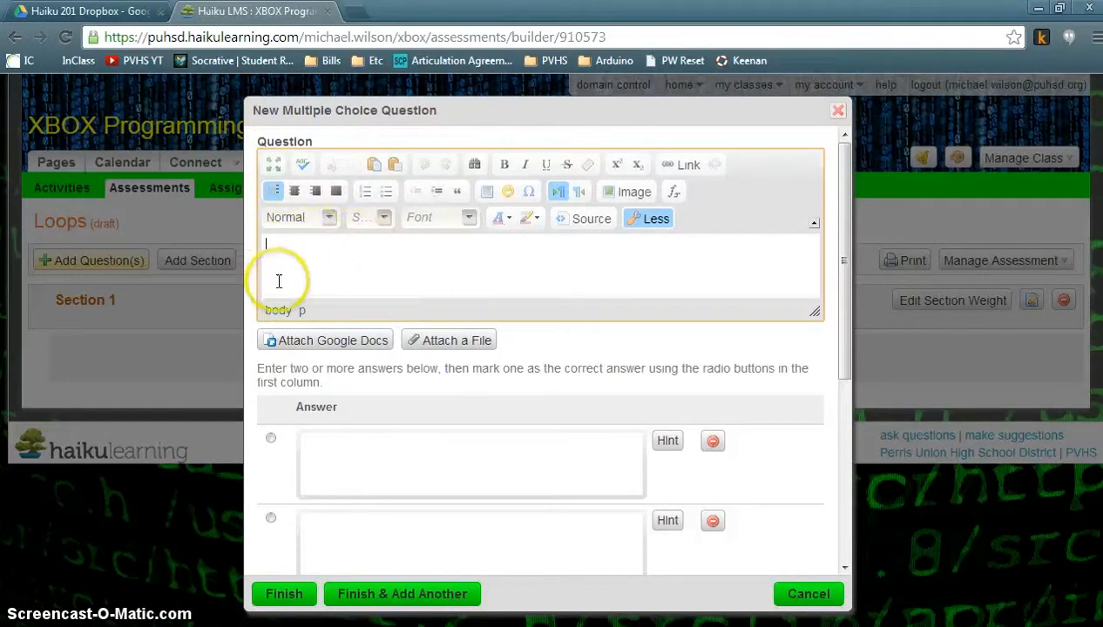
pyautogui.moveTo(853, 185); pyautogui.dragTo(851, 301)
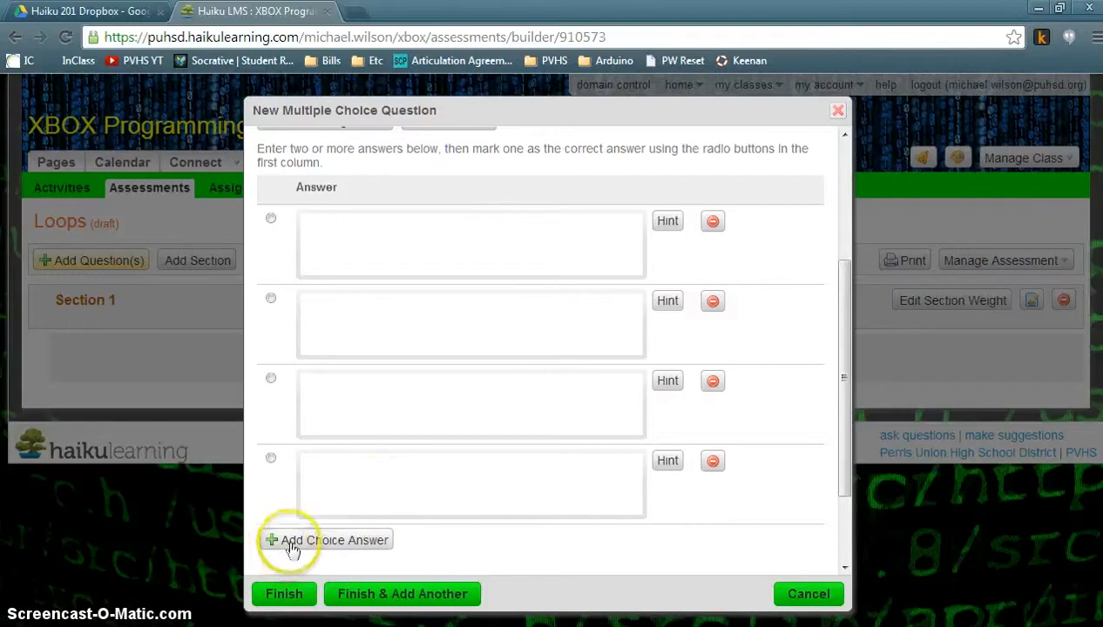
pyautogui.moveTo(844, 433); pyautogui.dragTo(832, 285)
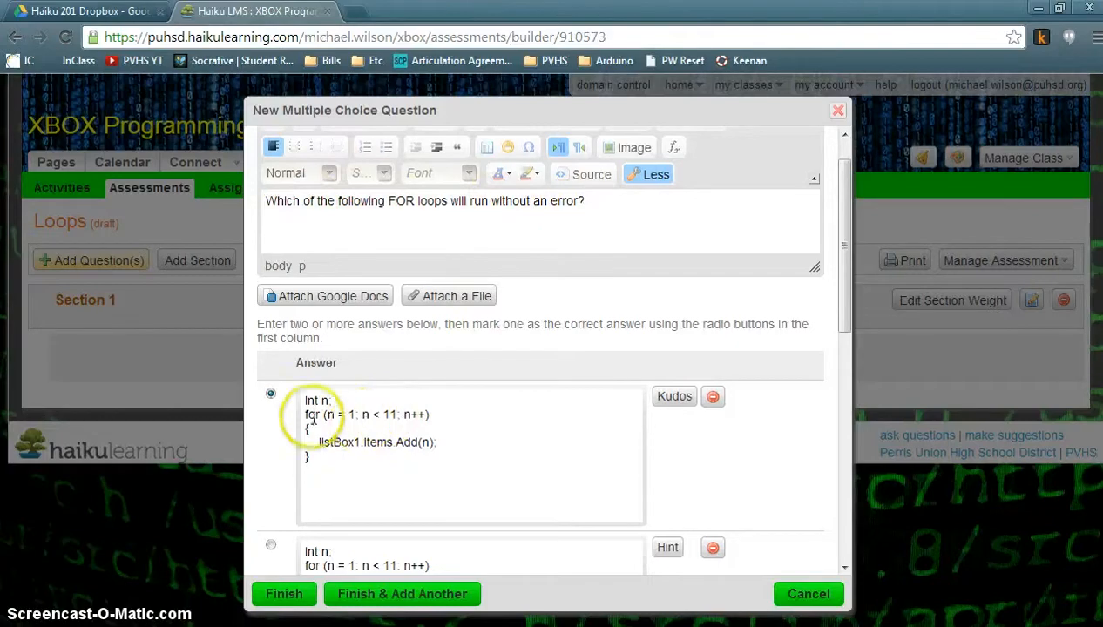
pyautogui.moveTo(850, 246)
pyautogui.mouseDown()
pyautogui.moveTo(847, 364)
pyautogui.moveTo(845, 258)
pyautogui.mouseUp()
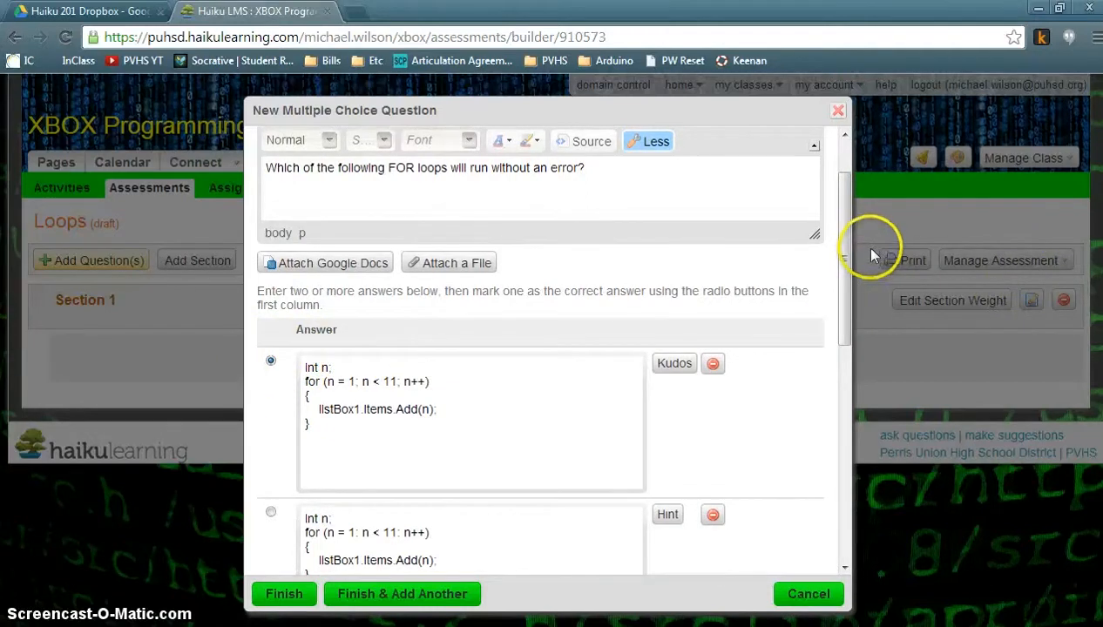
pyautogui.moveTo(845, 254); pyautogui.dragTo(845, 223)
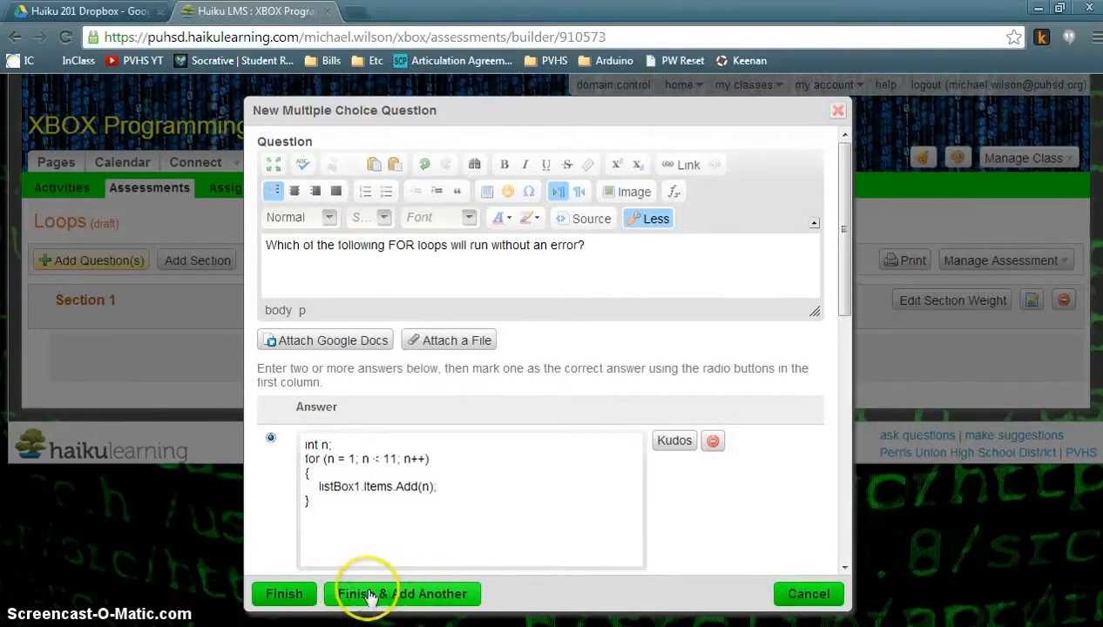
pyautogui.click(280, 596)
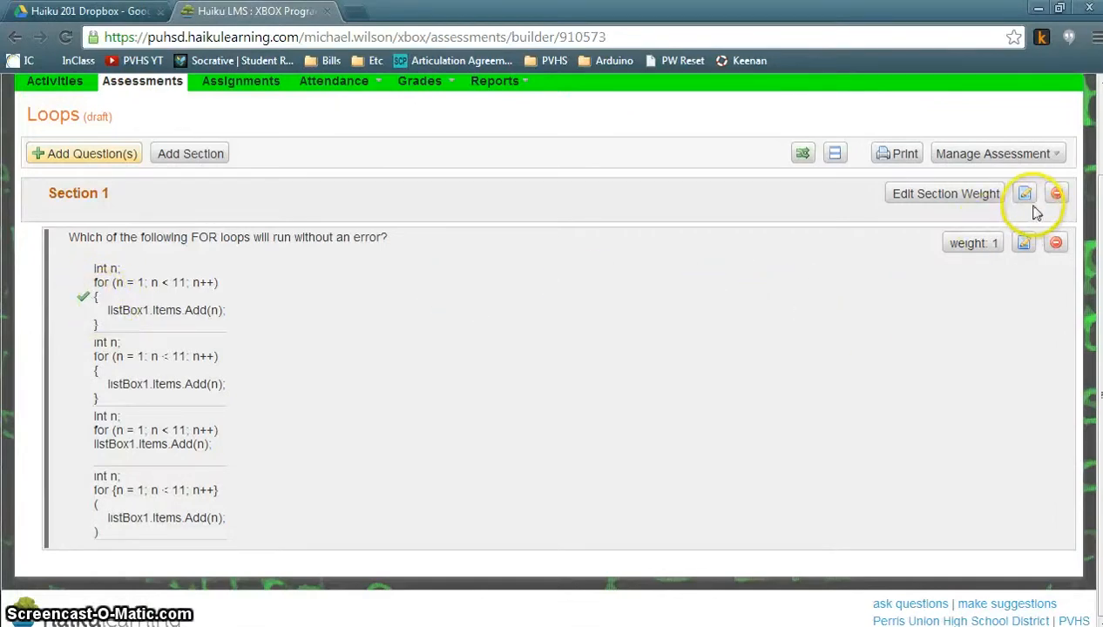
# - Create a fill-in-the-blank question asking for the number of the line containing an error, with the numbered code sample below the blank
pyautogui.moveTo(1100, 231); pyautogui.dragTo(1096, 140)
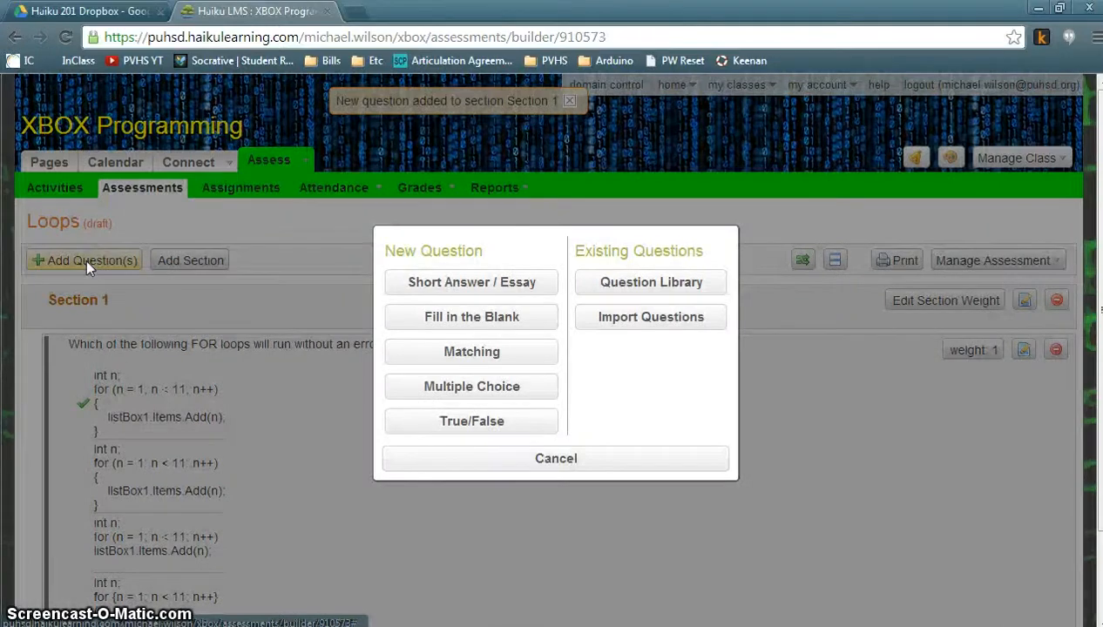
pyautogui.click(511, 322)
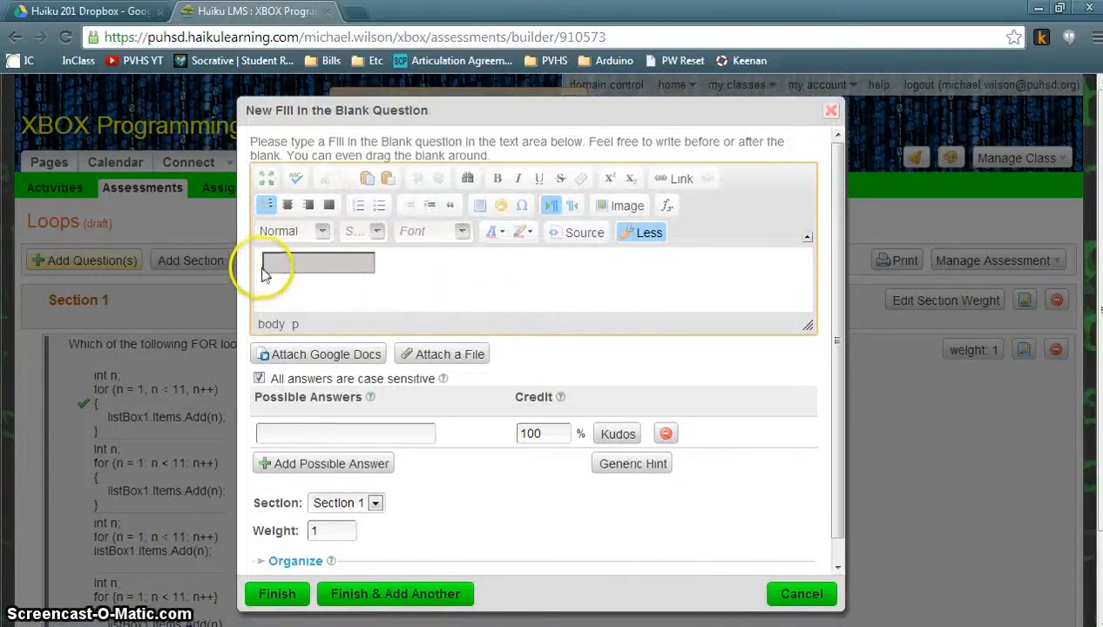
pyautogui.click(312, 278)
pyautogui.click(419, 180)
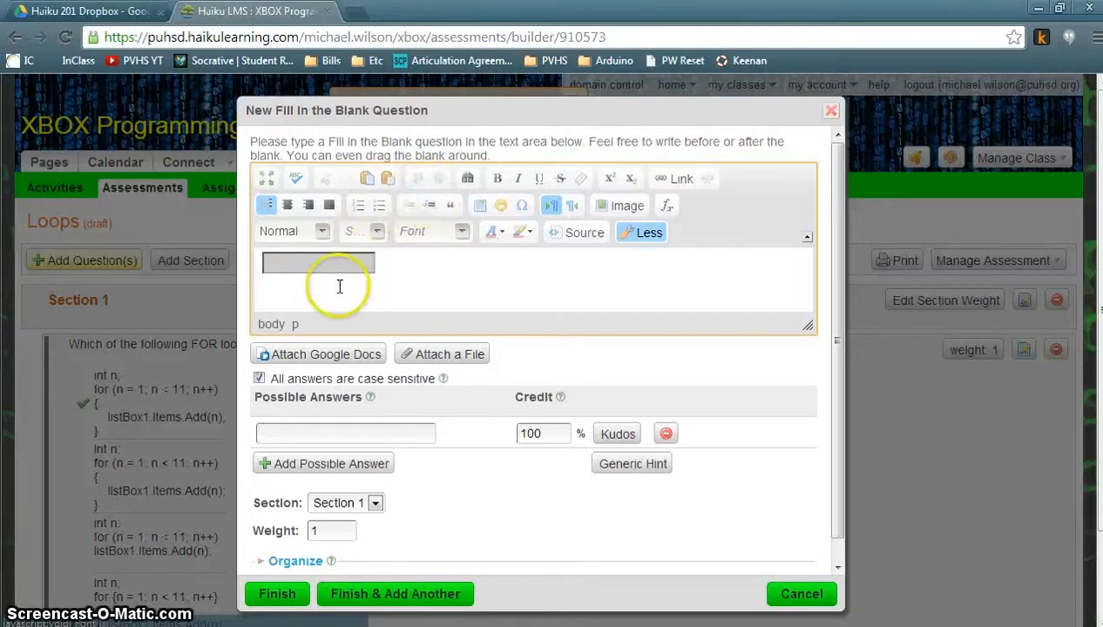
pyautogui.click(282, 275)
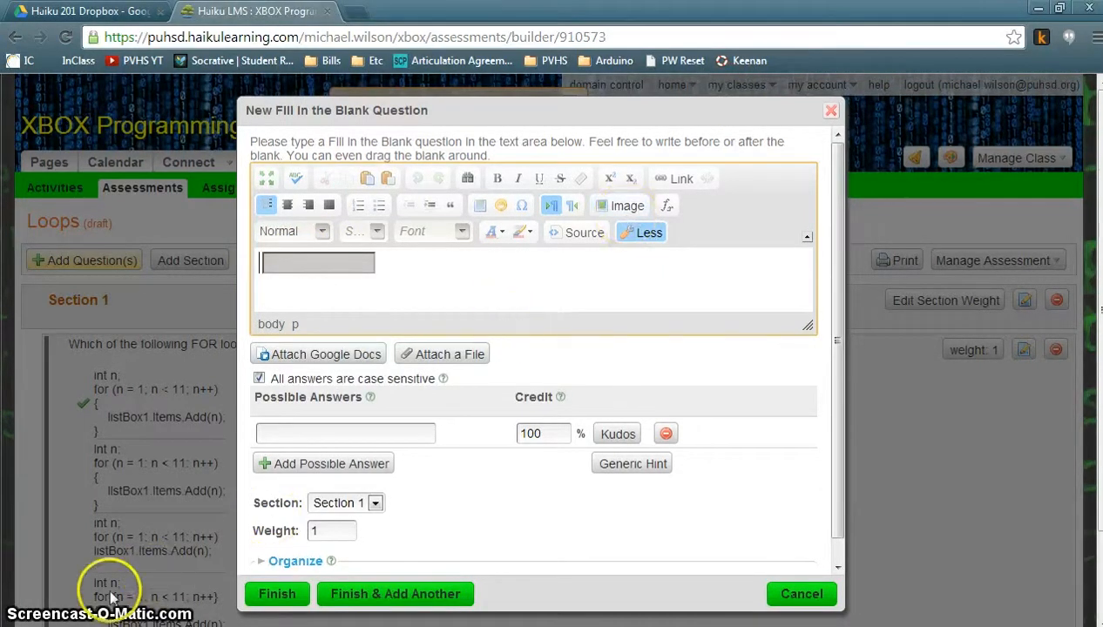
pyautogui.write('The following code sample contains an error. Each line of code has been numbered for reference. Assume the line numbers are not part of the program. Type the number of the line that contains an error:')
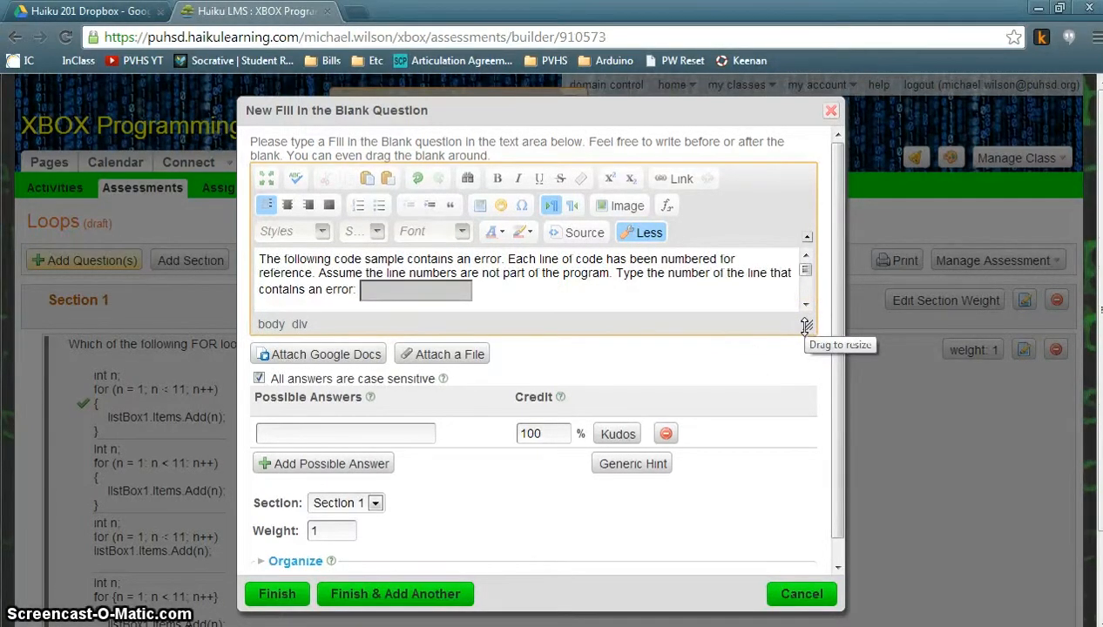
# - Enlarge the question's text area to show more of the numbered code sample
pyautogui.moveTo(808, 326); pyautogui.dragTo(802, 398)
pyautogui.moveTo(833, 344); pyautogui.dragTo(835, 231)
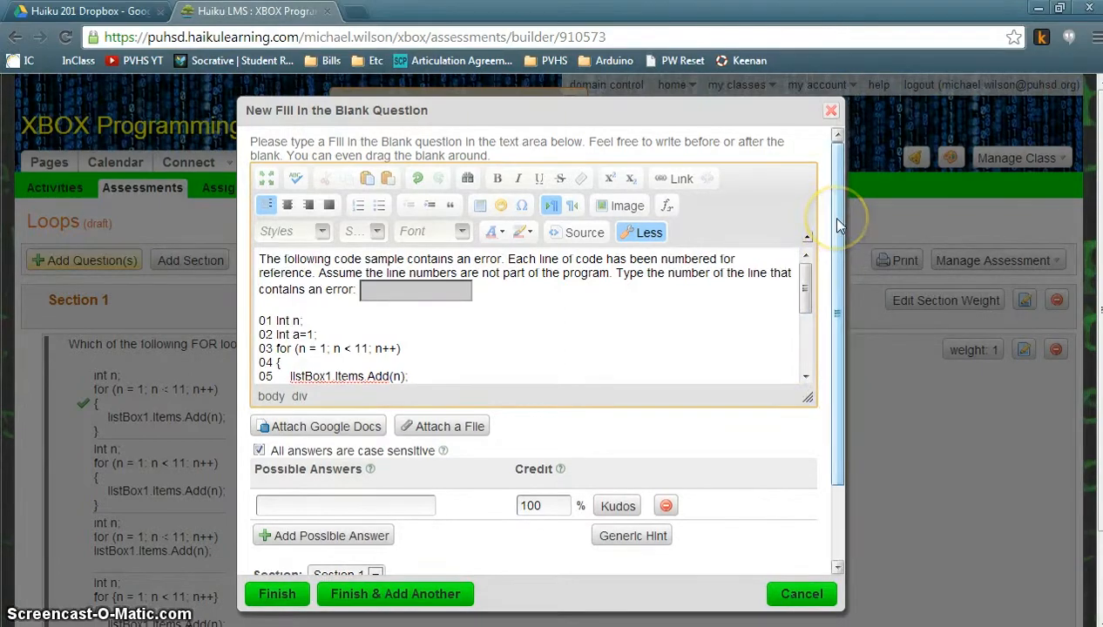
pyautogui.click(837, 225)
pyautogui.moveTo(838, 225); pyautogui.dragTo(847, 296)
pyautogui.moveTo(808, 192)
pyautogui.mouseDown()
pyautogui.moveTo(807, 235)
pyautogui.moveTo(816, 195)
pyautogui.mouseUp()
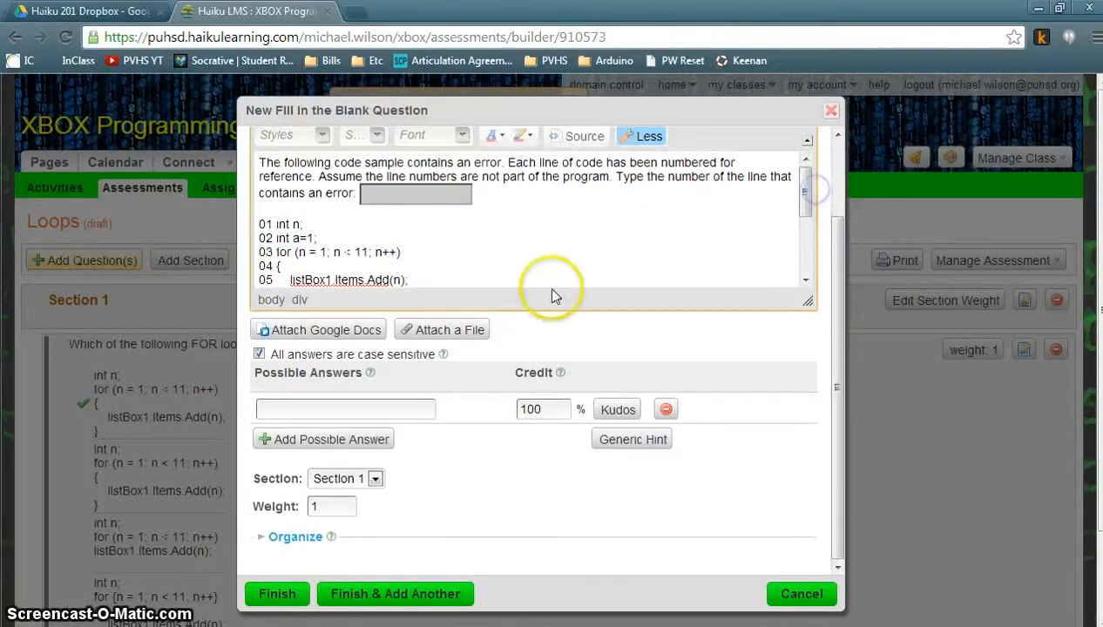
# - Enter 7, 07 and seven as possible answers for the blank
pyautogui.click(343, 408)
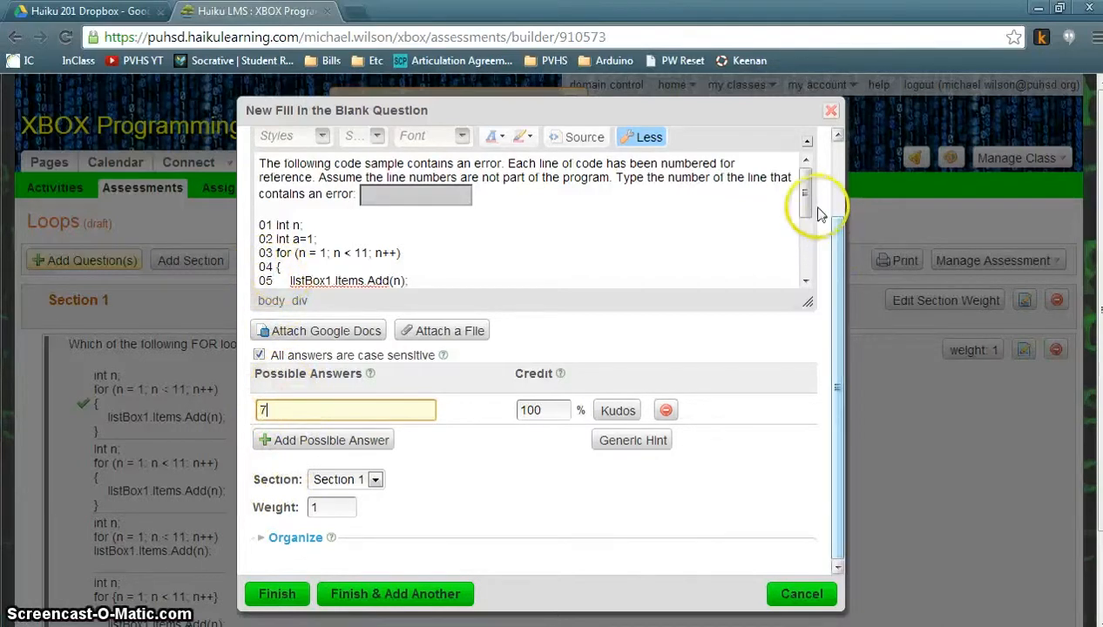
pyautogui.click(319, 441)
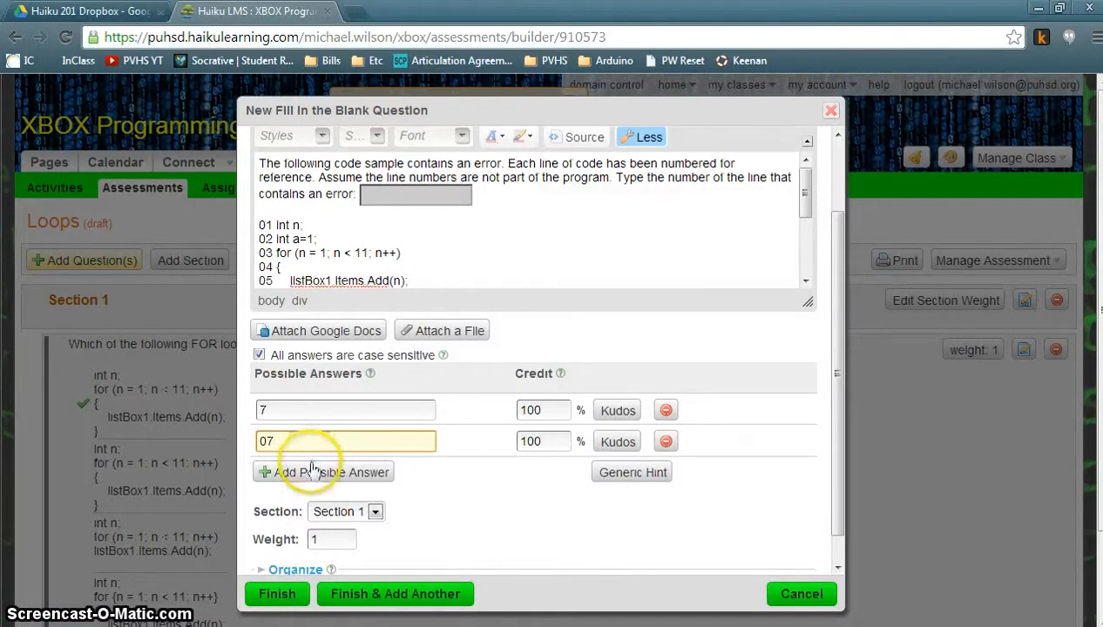
pyautogui.click(312, 477)
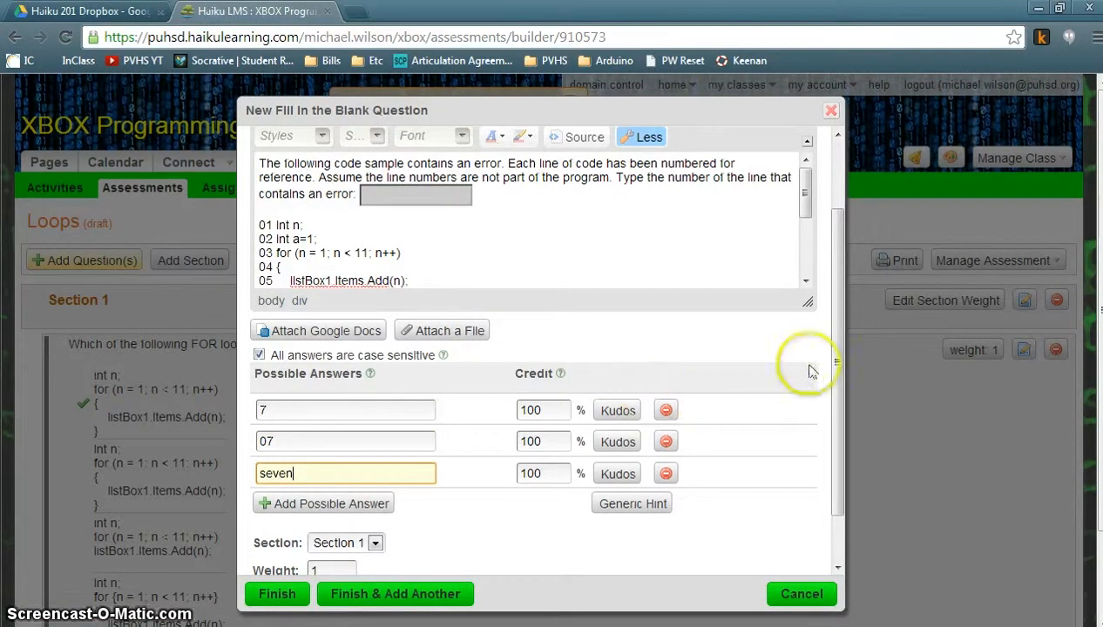
pyautogui.click(836, 289)
pyautogui.moveTo(836, 289); pyautogui.dragTo(836, 345)
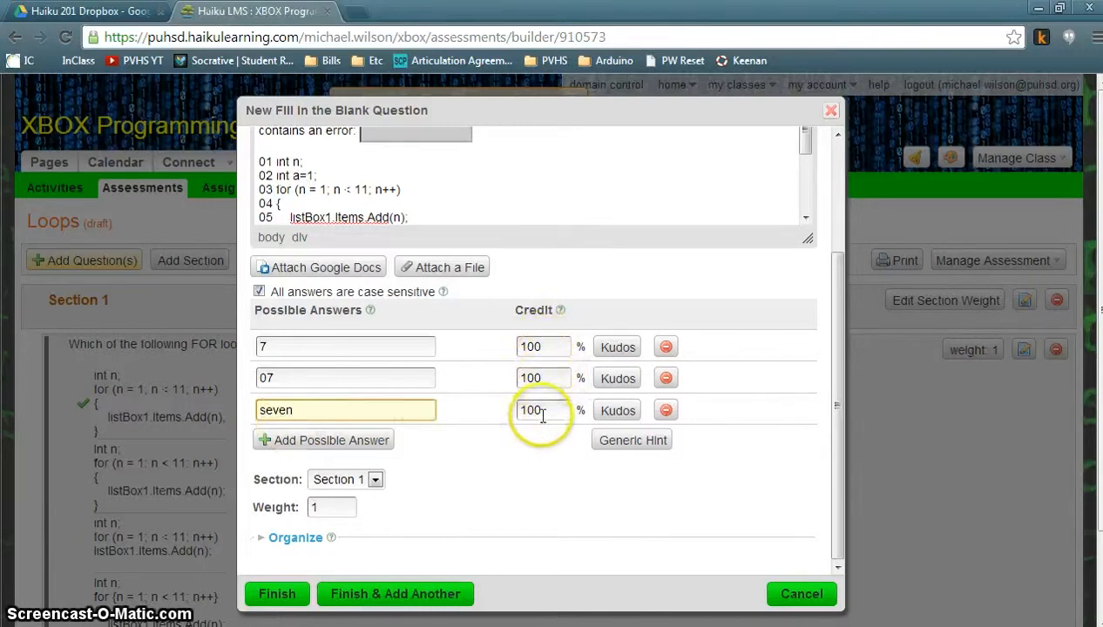
pyautogui.doubleClick(287, 381)
pyautogui.doubleClick(274, 346)
pyautogui.doubleClick(275, 410)
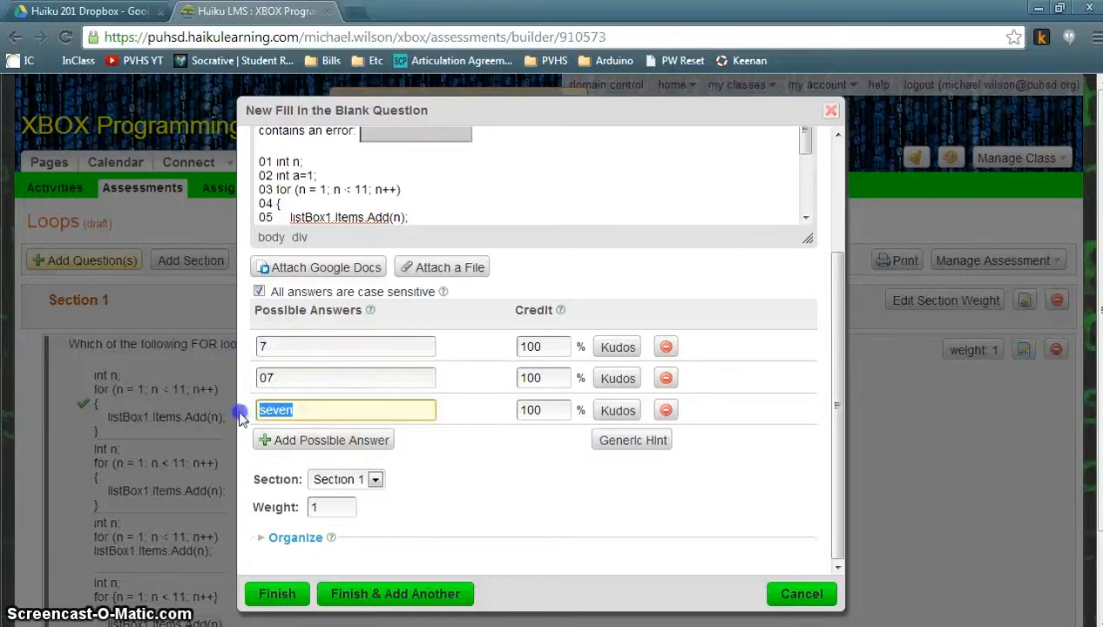
pyautogui.doubleClick(534, 409)
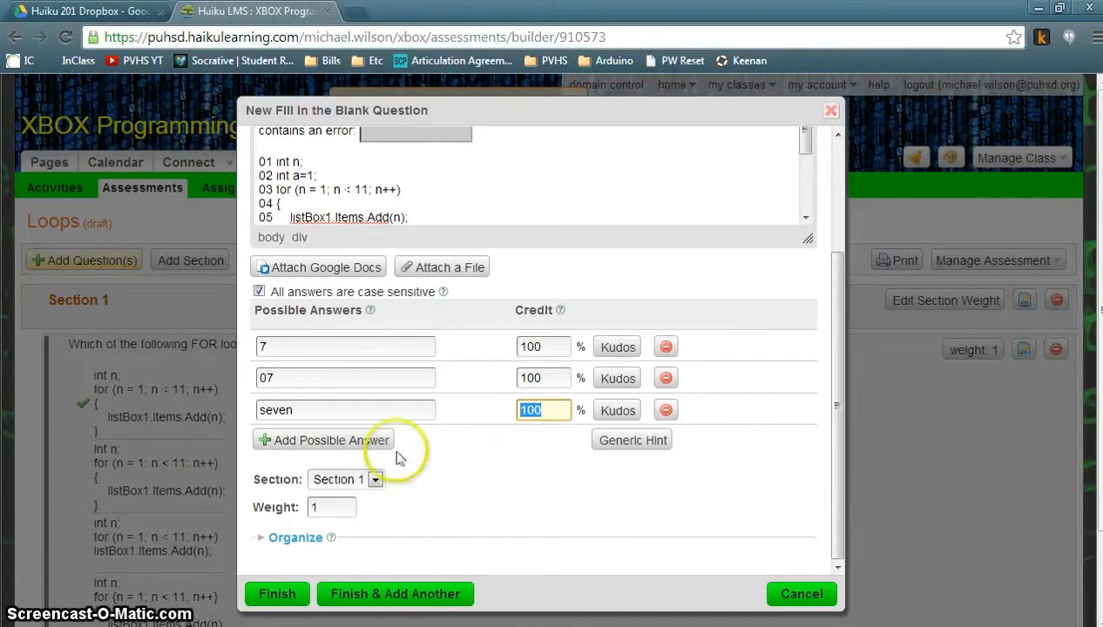
pyautogui.doubleClick(275, 410)
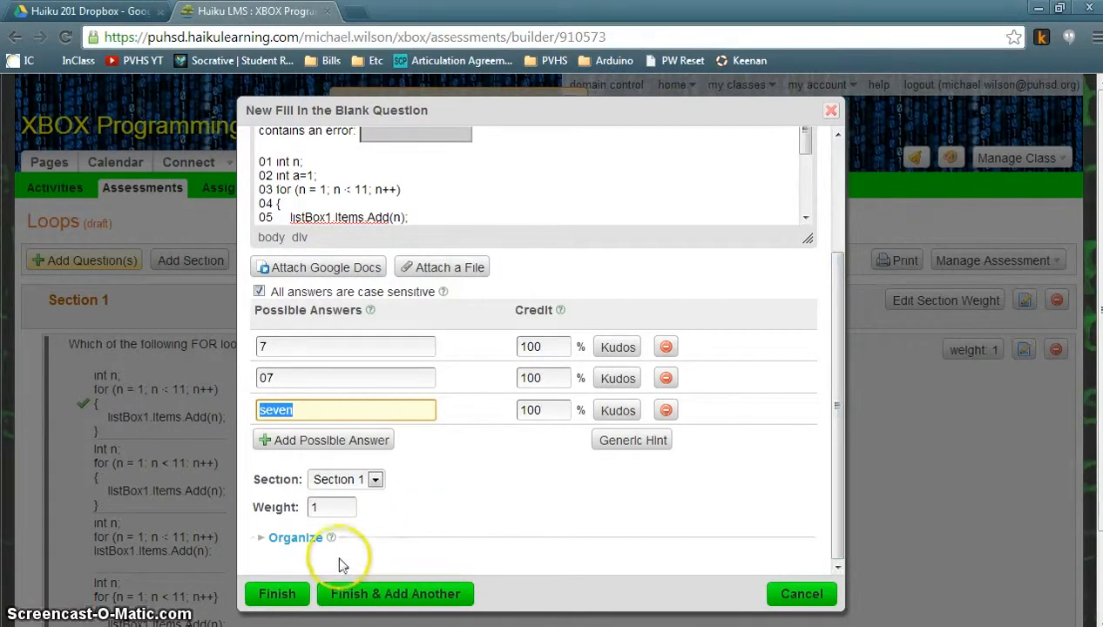
# - Save the fill-in-the-blank question to Section 1 and check its code sample and correct answers in the assessment
pyautogui.click(276, 596)
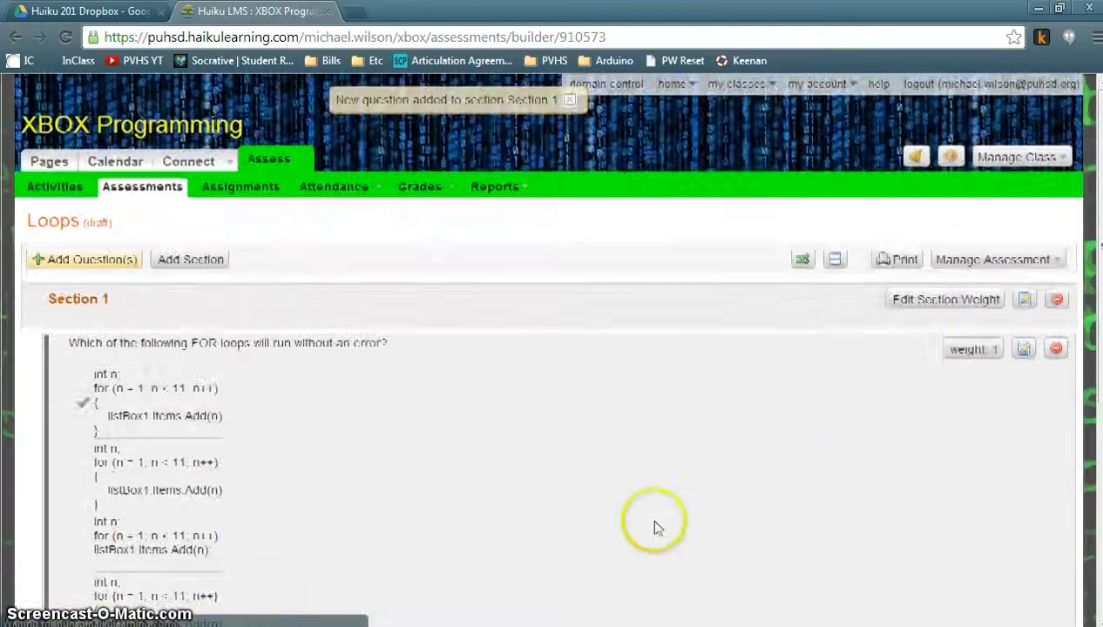
pyautogui.scroll(-5, 983, 369)
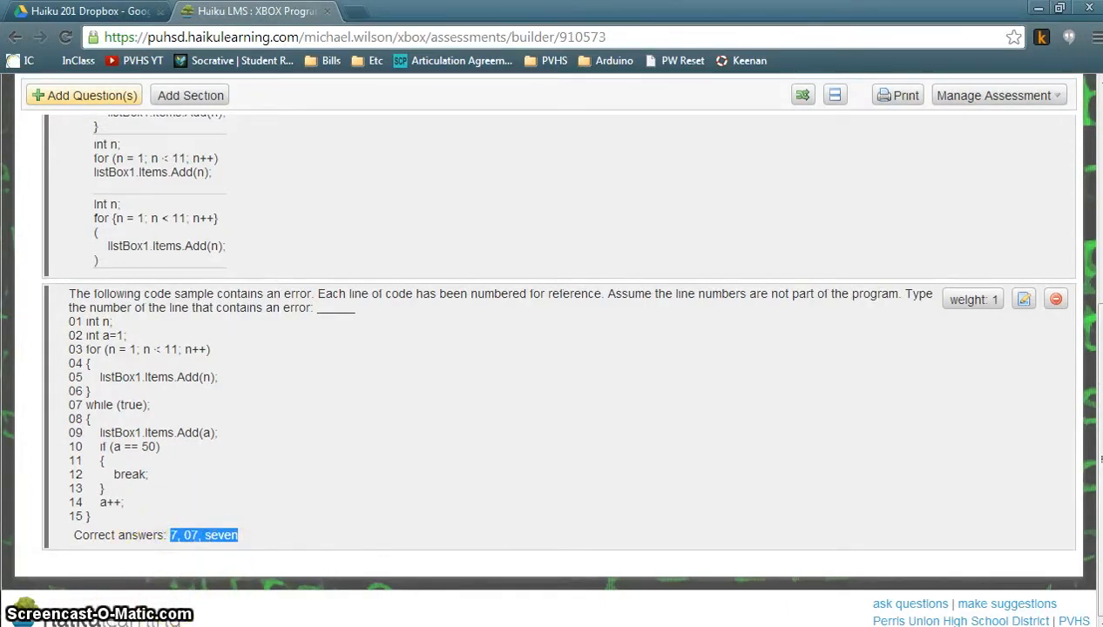
pyautogui.scroll(3, 236, 303)
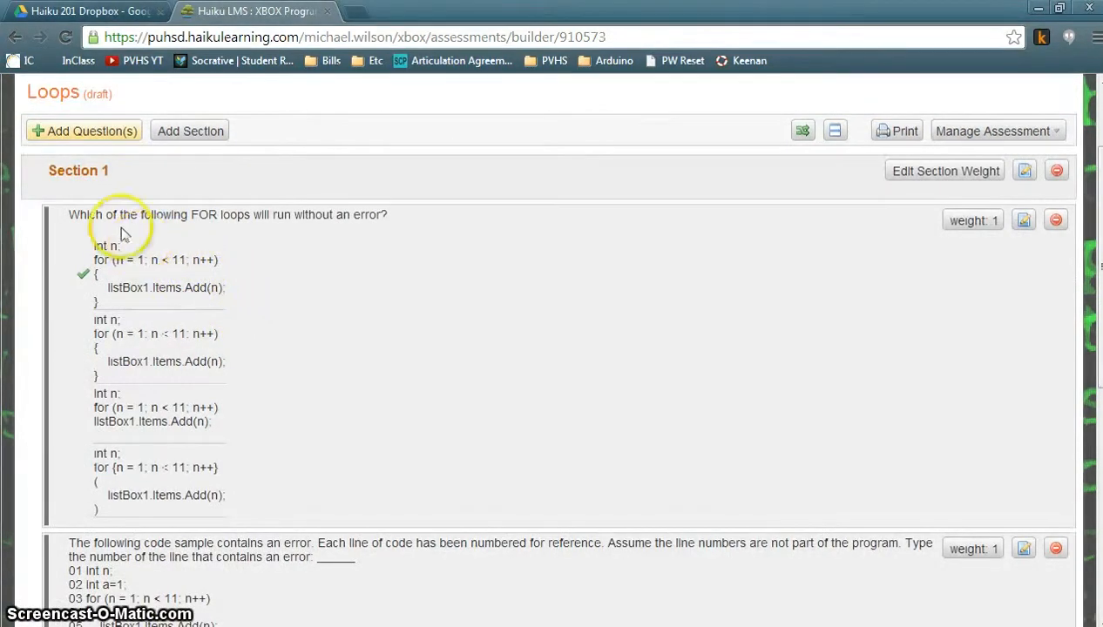
# - Create a matching question instructing "Drag the descriptions on the right to their matching counterpart on the left:", pairing for, while, break, ++ and -- with descriptions
pyautogui.click(79, 133)
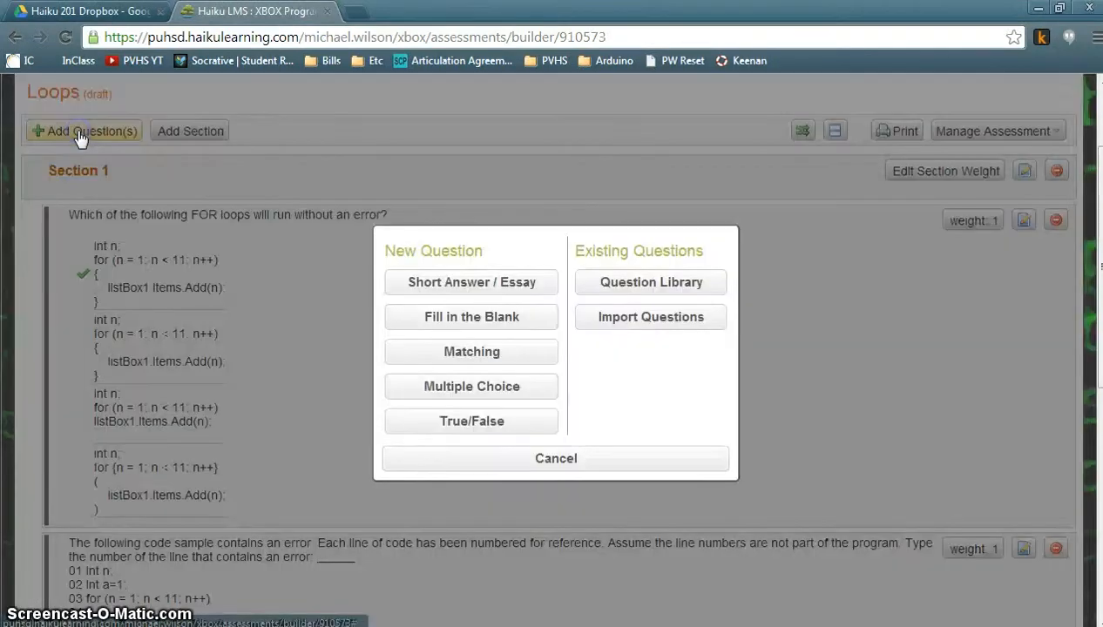
pyautogui.click(501, 355)
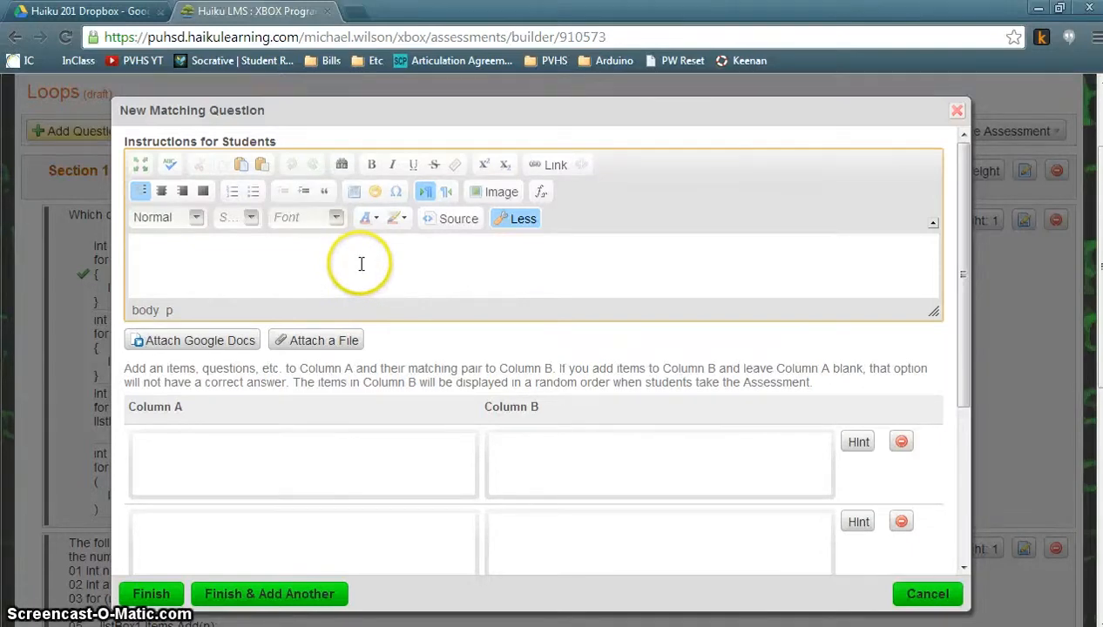
pyautogui.scroll(-1, 291, 411)
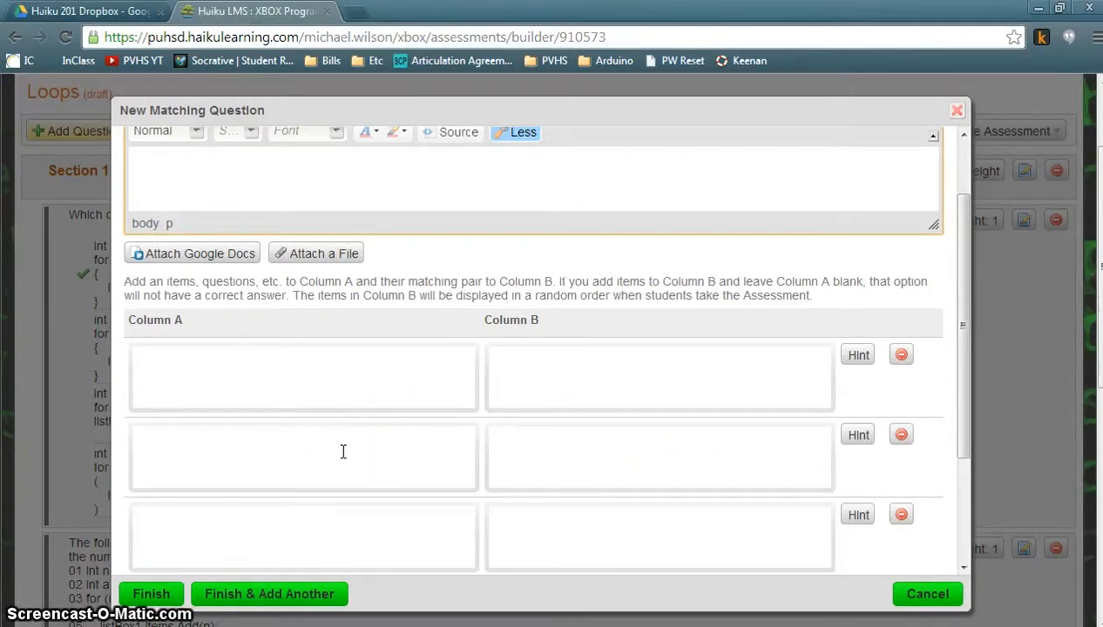
pyautogui.scroll(2, 342, 452)
pyautogui.click(304, 480)
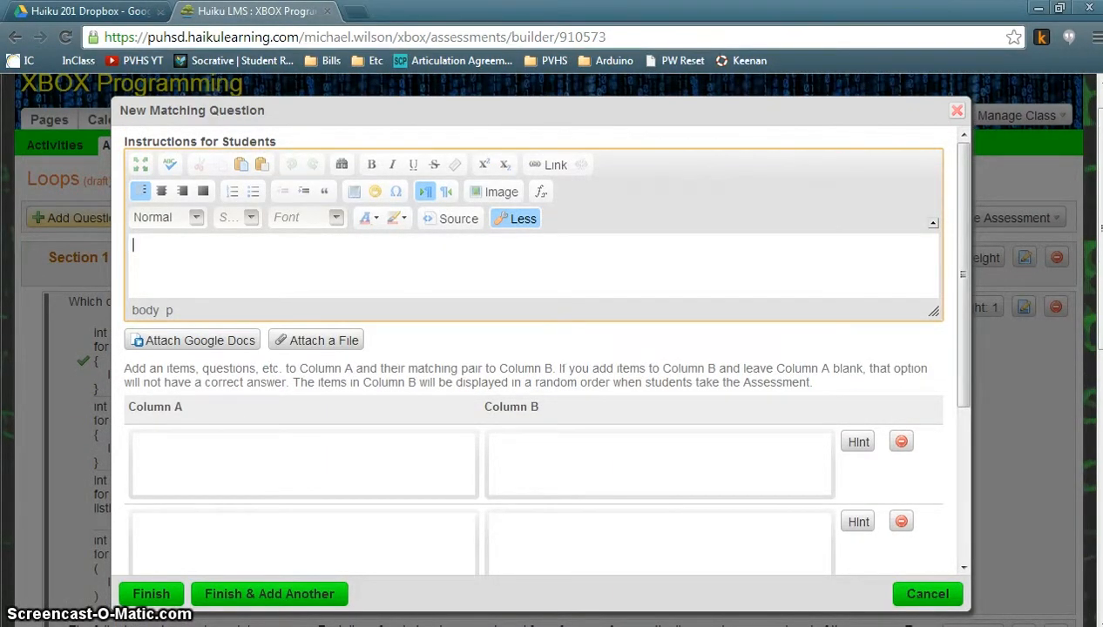
# - Review the matching question's instructions and column pairs, and save it to Section 1
pyautogui.click(965, 177)
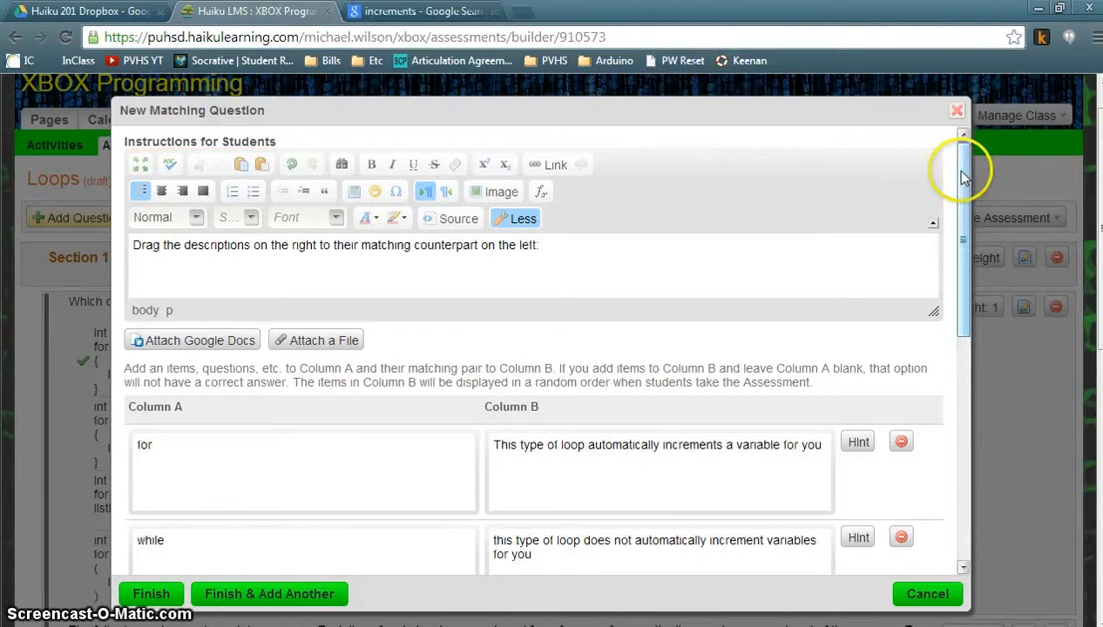
pyautogui.moveTo(965, 176); pyautogui.dragTo(960, 192)
pyautogui.moveTo(377, 211); pyautogui.dragTo(629, 211)
pyautogui.click(333, 413)
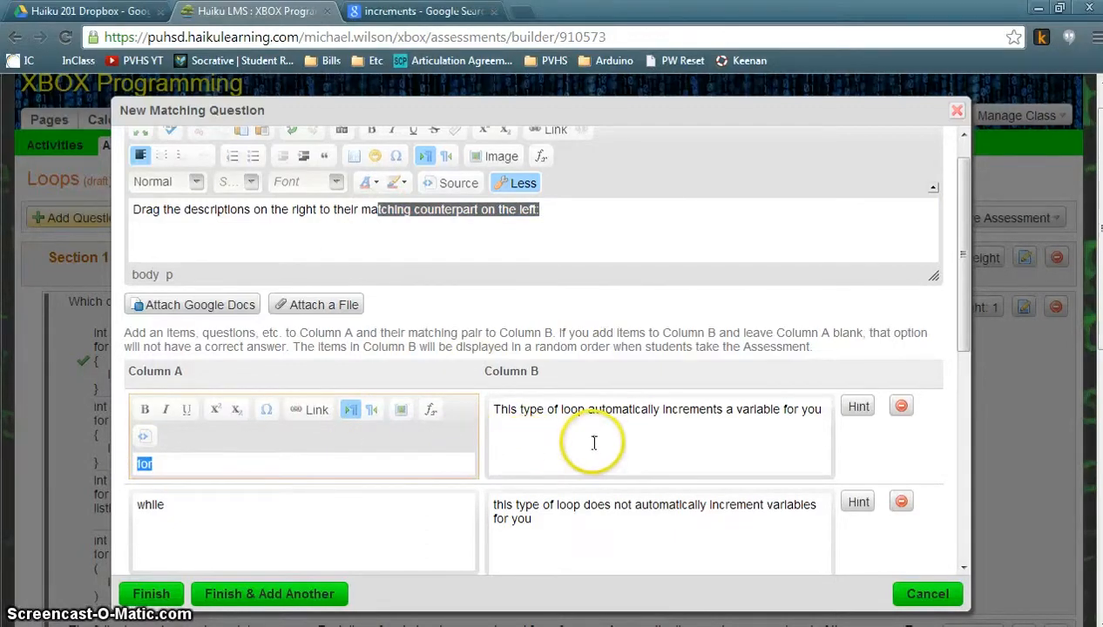
pyautogui.moveTo(961, 254); pyautogui.dragTo(969, 441)
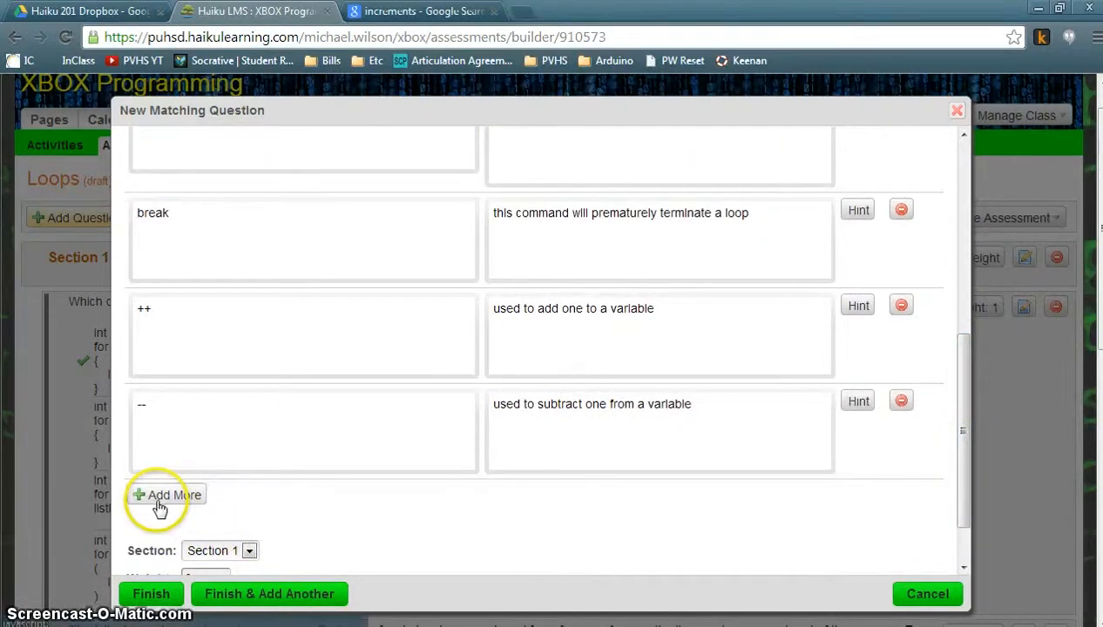
pyautogui.moveTo(966, 364); pyautogui.dragTo(967, 394)
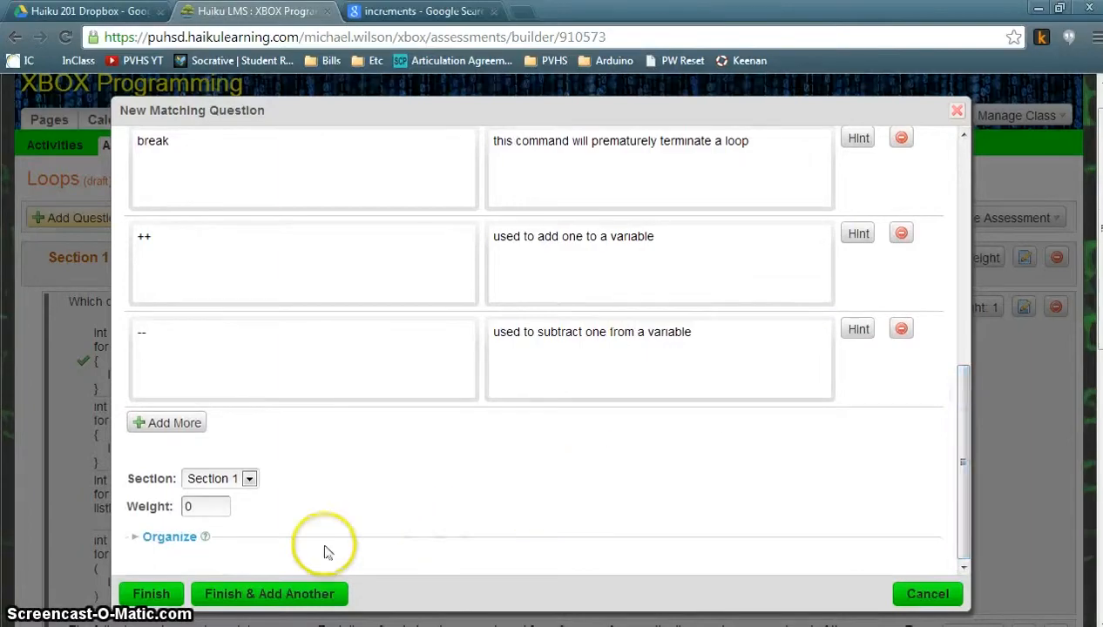
pyautogui.click(155, 598)
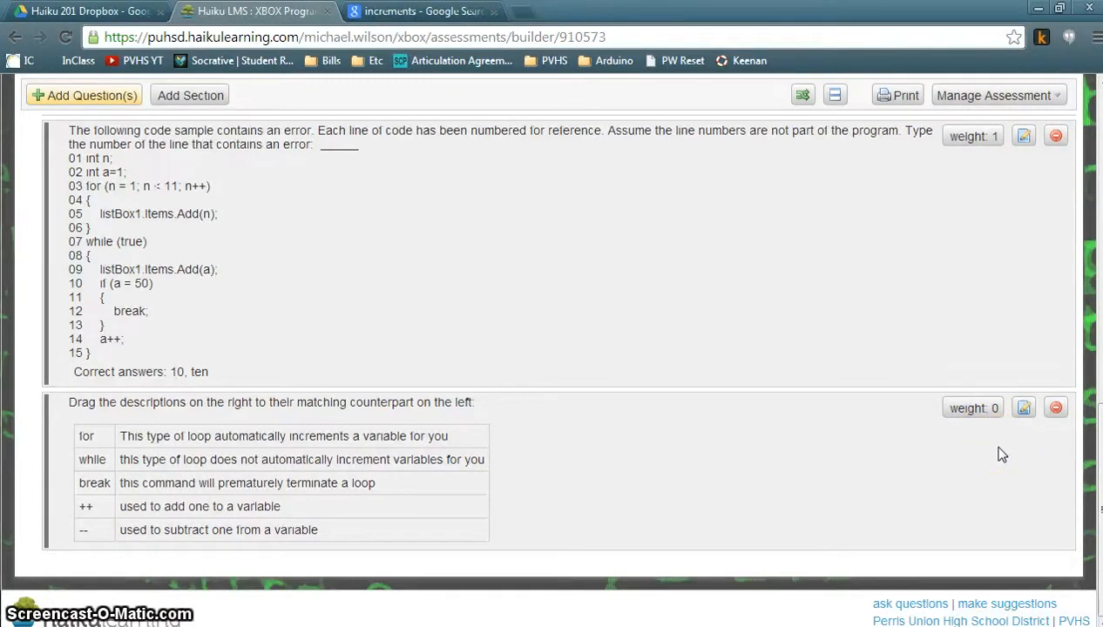
# - Reopen the matching question for editing and set its weight to 5
pyautogui.click(1025, 408)
pyautogui.click(1041, 364)
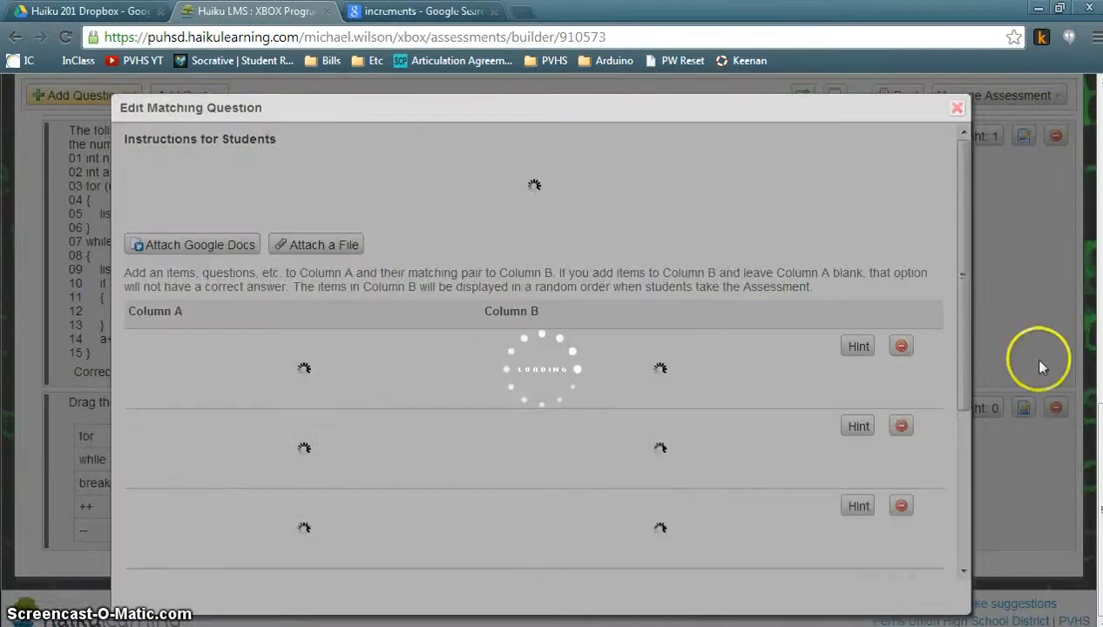
pyautogui.moveTo(956, 169); pyautogui.dragTo(994, 296)
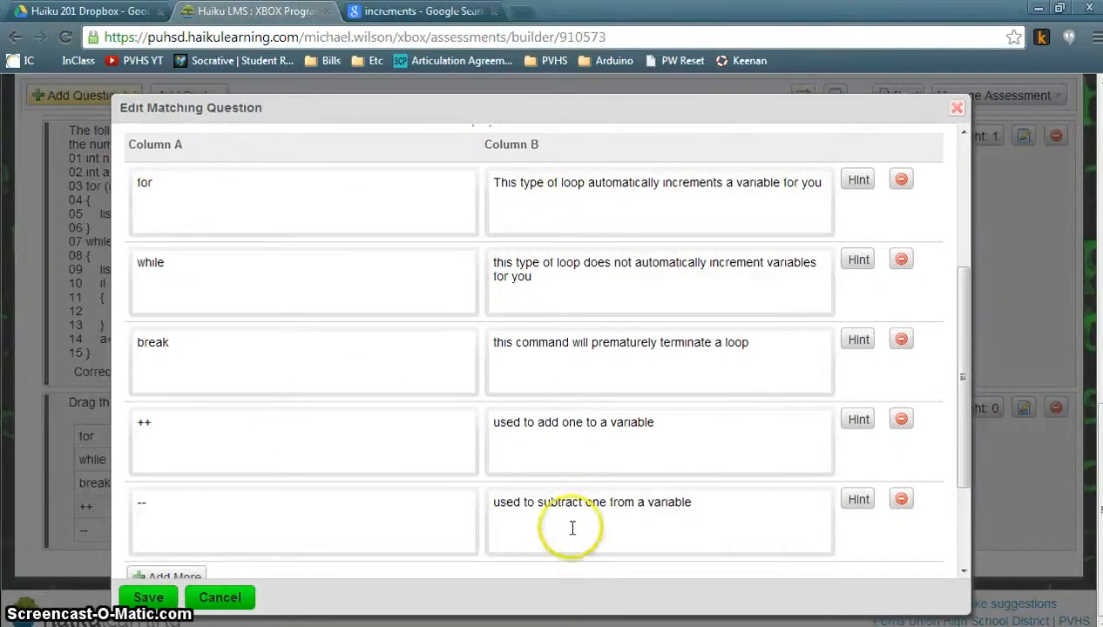
pyautogui.moveTo(968, 302); pyautogui.dragTo(966, 316)
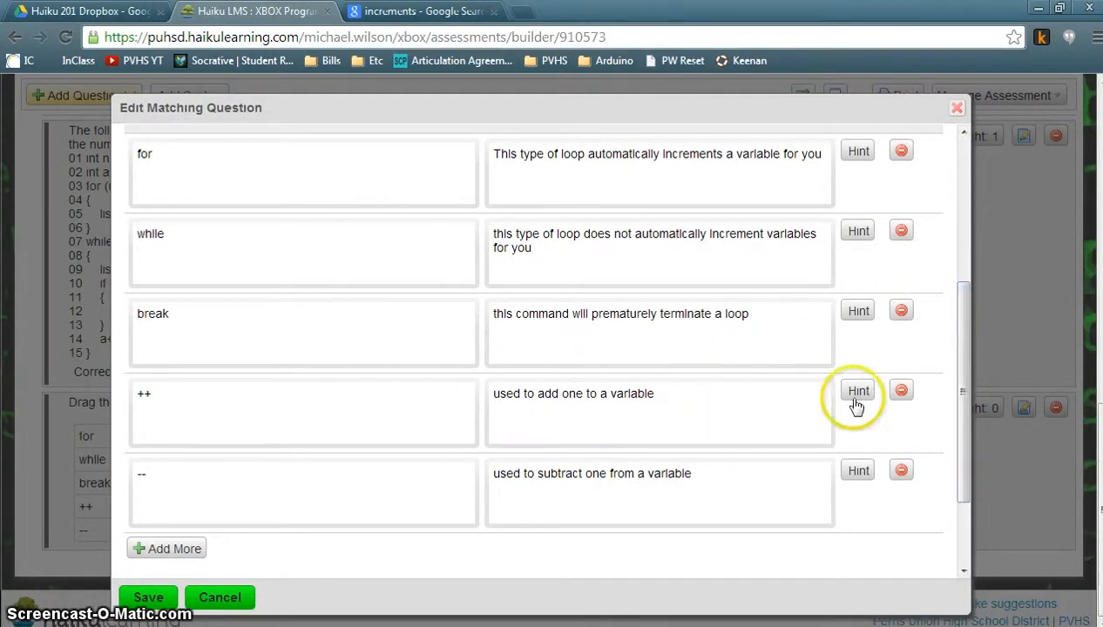
pyautogui.moveTo(960, 318); pyautogui.dragTo(962, 382)
pyautogui.click(201, 511)
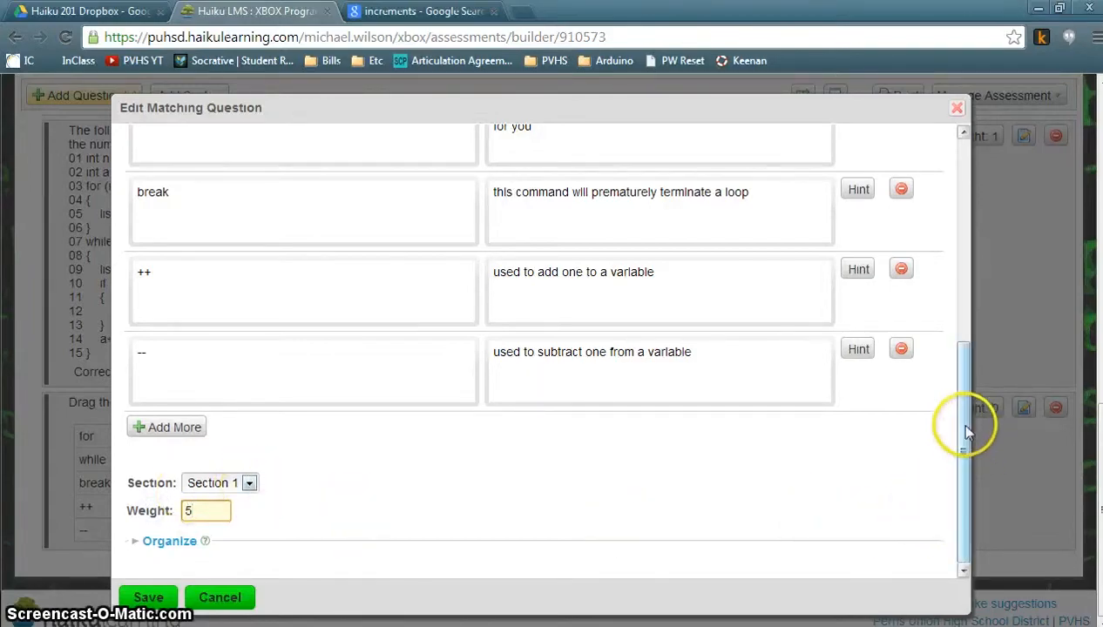
# - Look over the matching pairs again and save the edited matching question
pyautogui.moveTo(966, 418)
pyautogui.mouseDown()
pyautogui.moveTo(965, 202)
pyautogui.moveTo(963, 436)
pyautogui.moveTo(955, 427)
pyautogui.mouseUp()
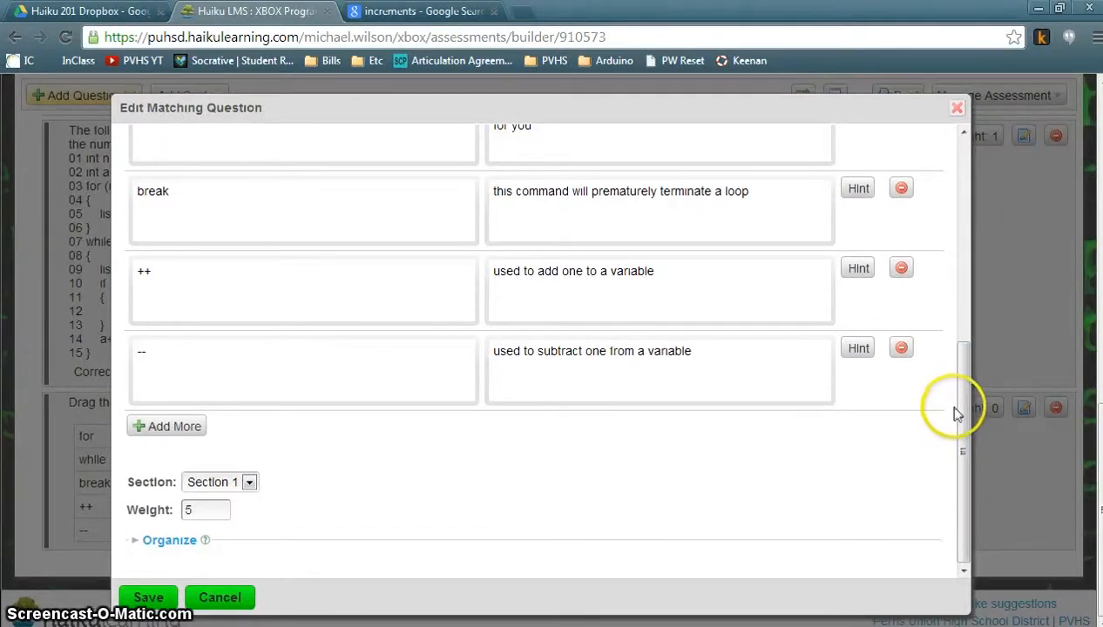
pyautogui.moveTo(964, 402); pyautogui.dragTo(960, 359)
pyautogui.click(288, 562)
pyautogui.scroll(-1, 292, 540)
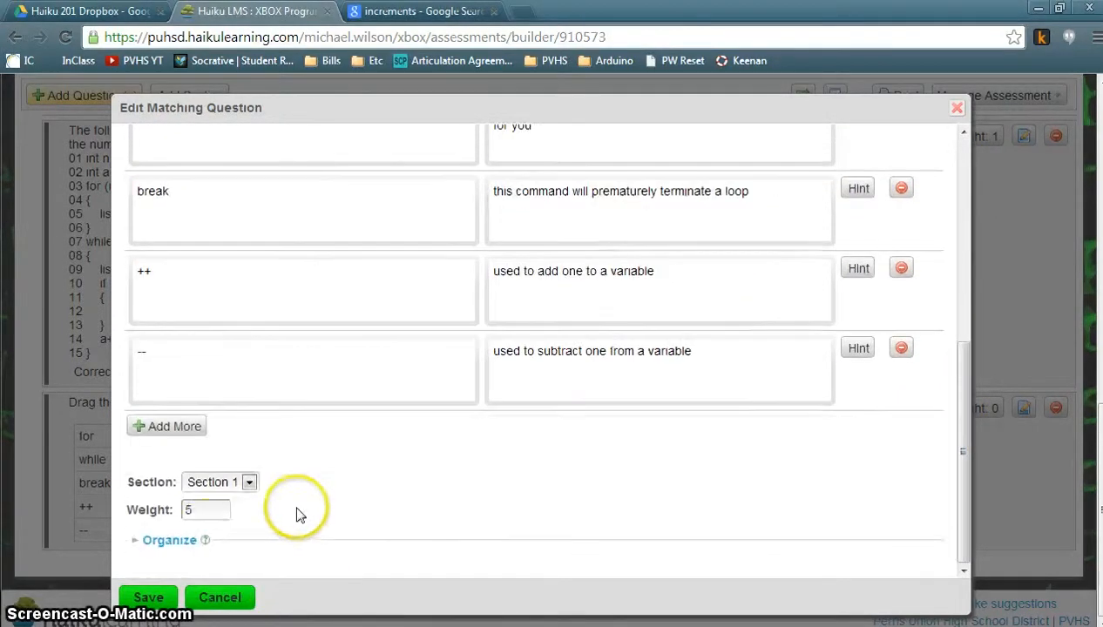
pyautogui.doubleClick(191, 511)
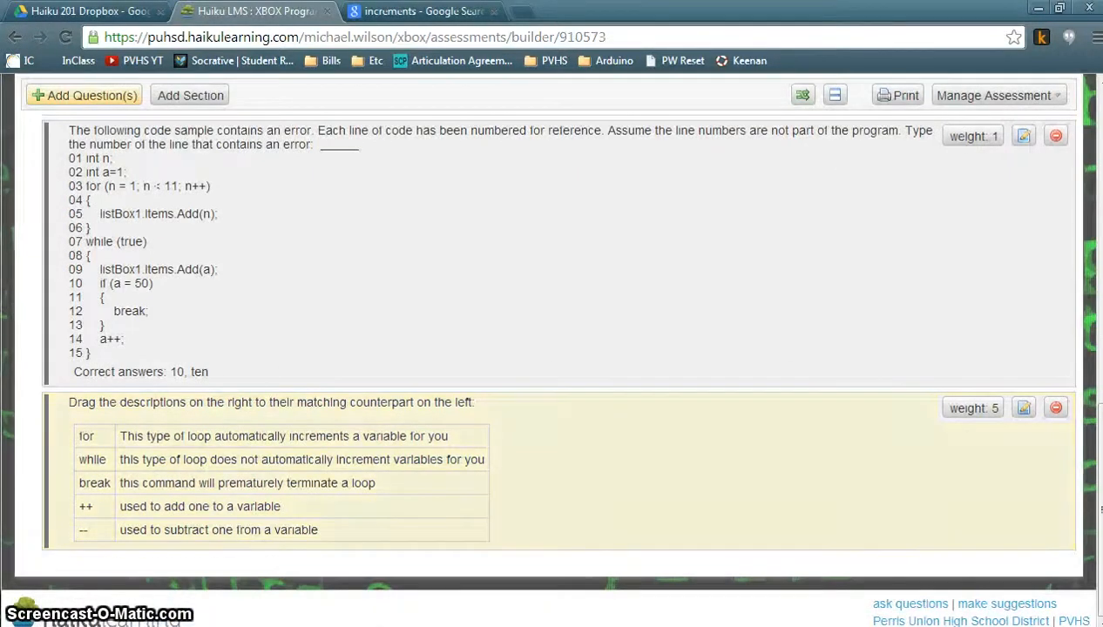
# - Set the Loops assessment's total points to 12 in its settings and save them
pyautogui.moveTo(1102, 510); pyautogui.dragTo(1100, 105)
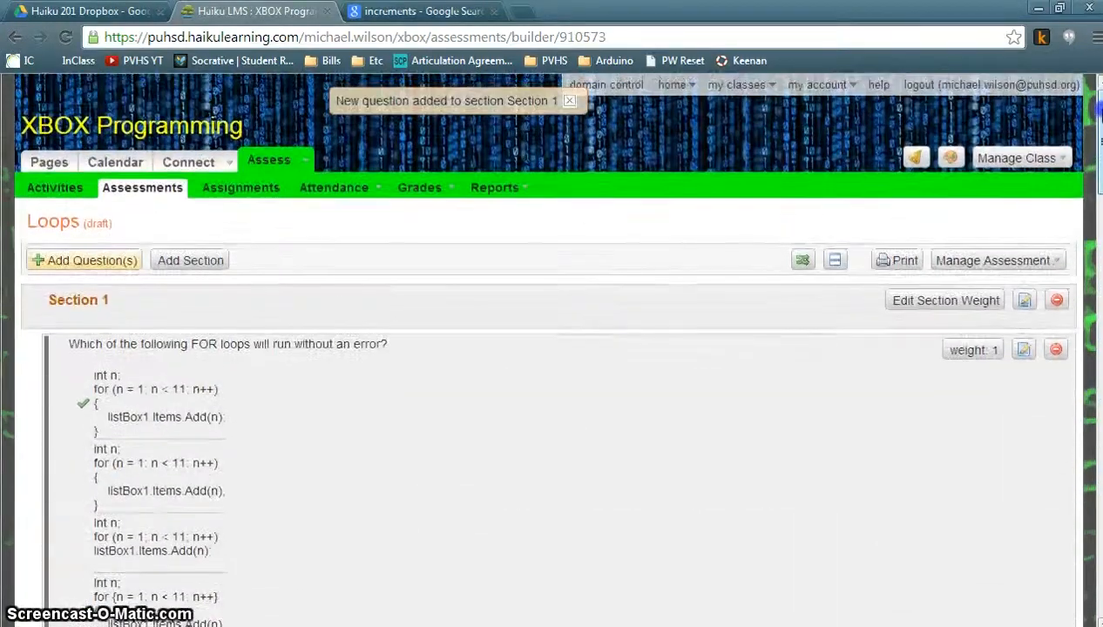
pyautogui.click(1058, 263)
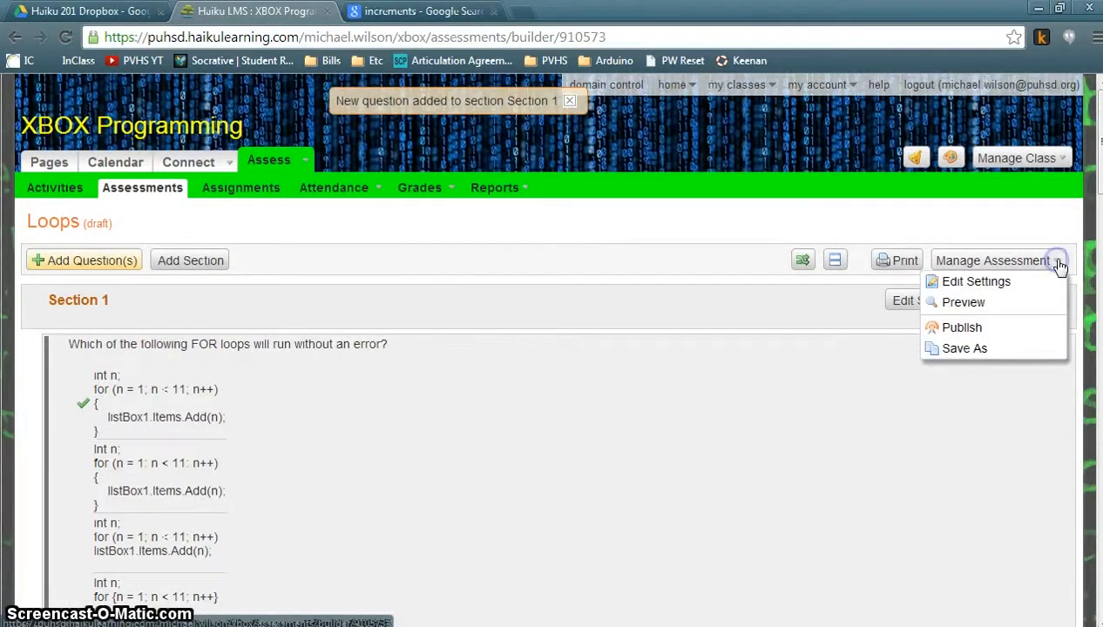
pyautogui.click(988, 288)
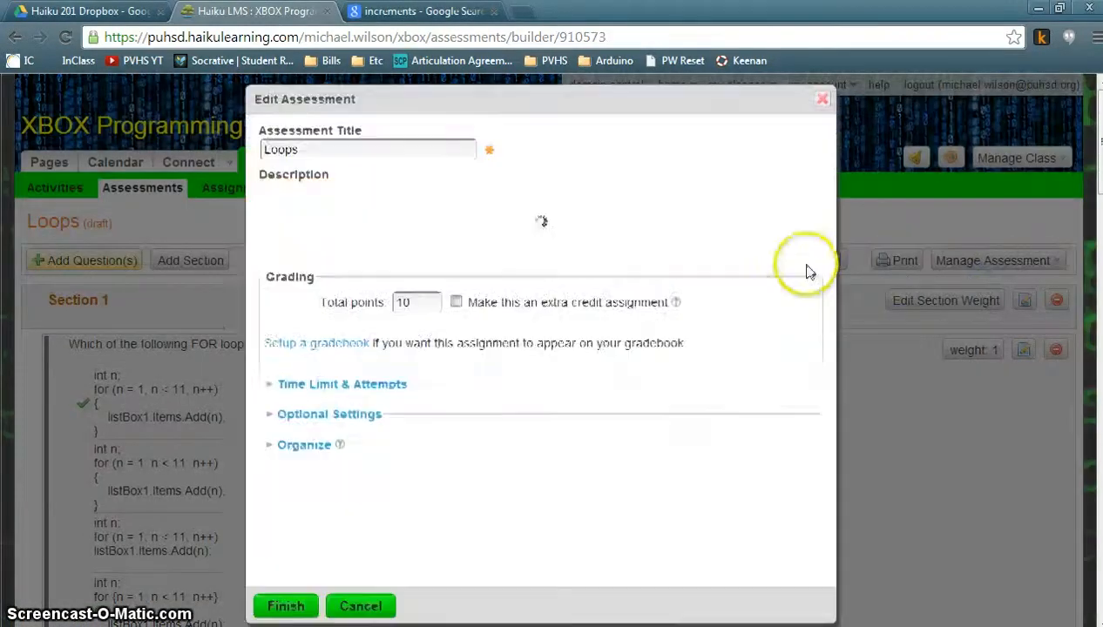
pyautogui.click(431, 396)
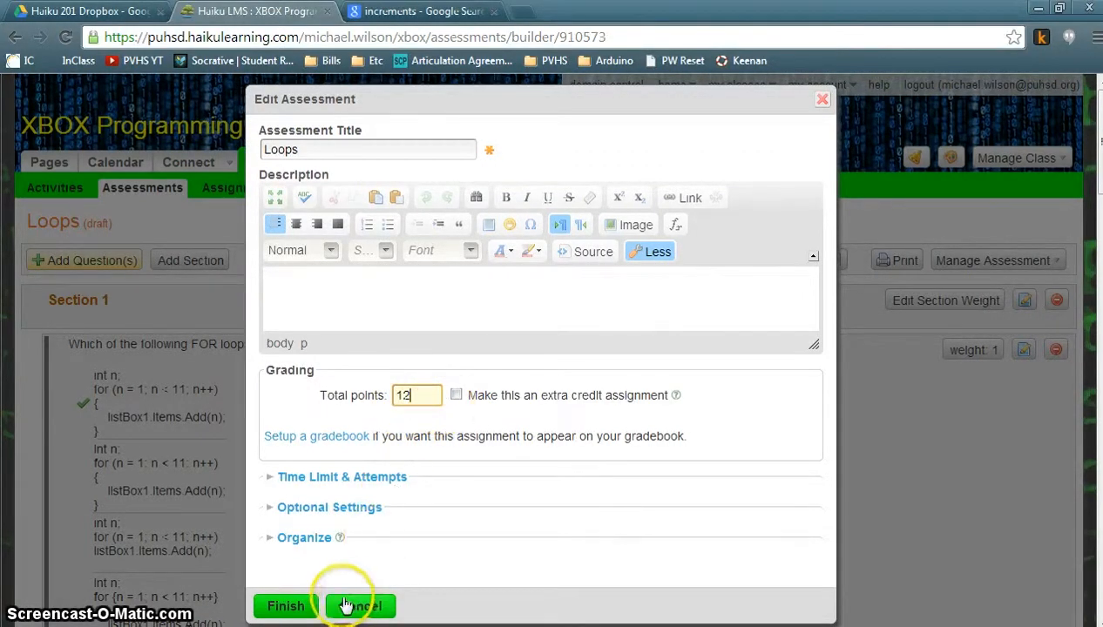
pyautogui.click(288, 607)
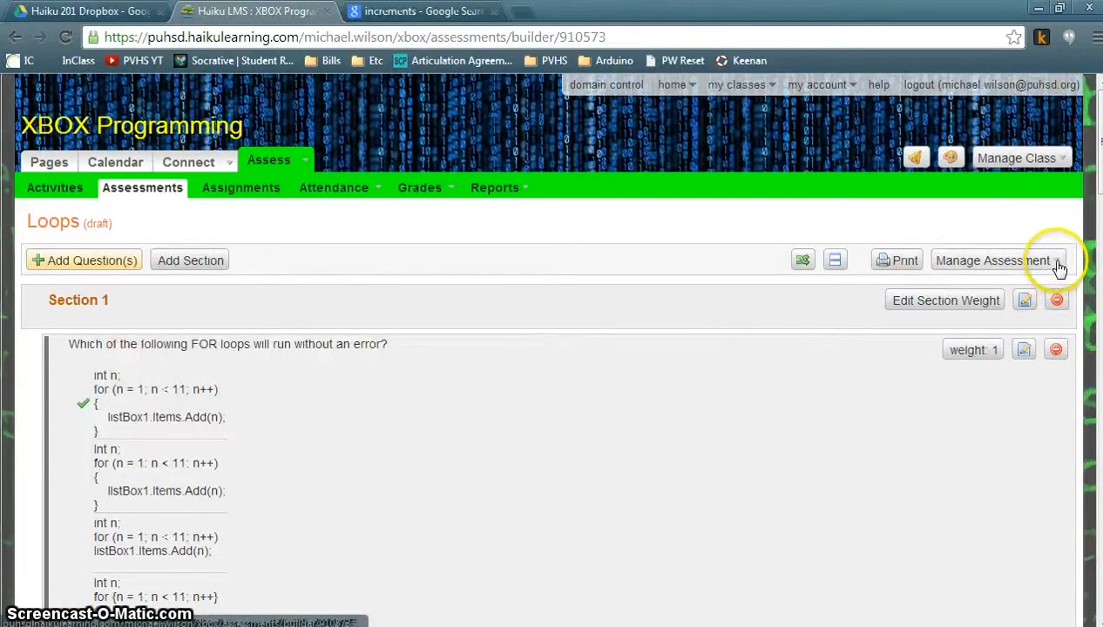
# - Publish the Loops assessment to all sections with restricted access that requires a password
pyautogui.click(1059, 268)
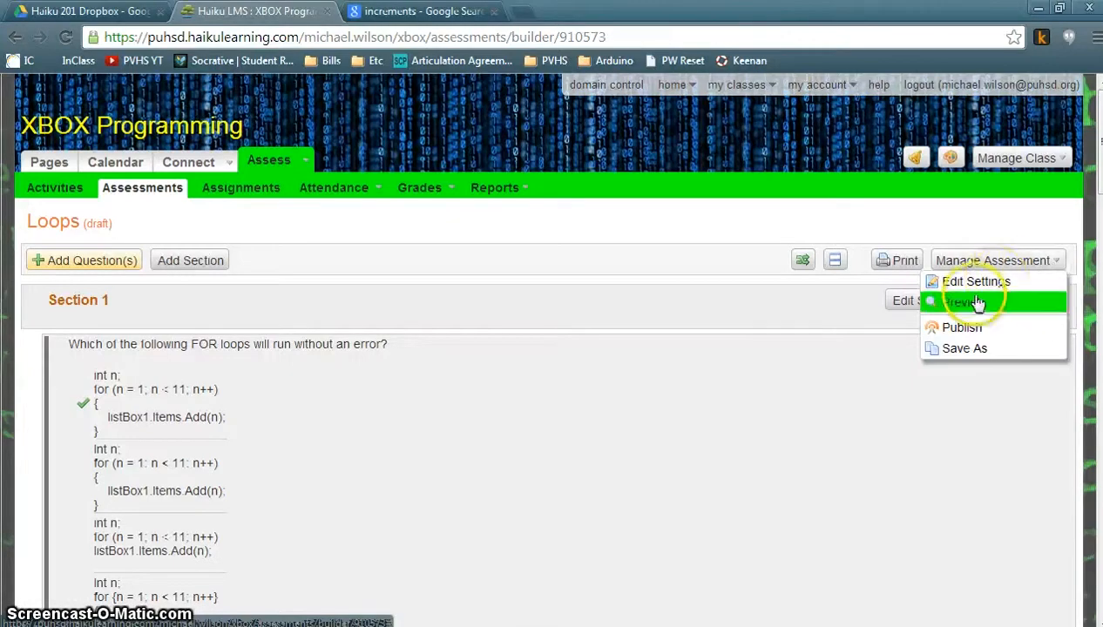
pyautogui.click(962, 330)
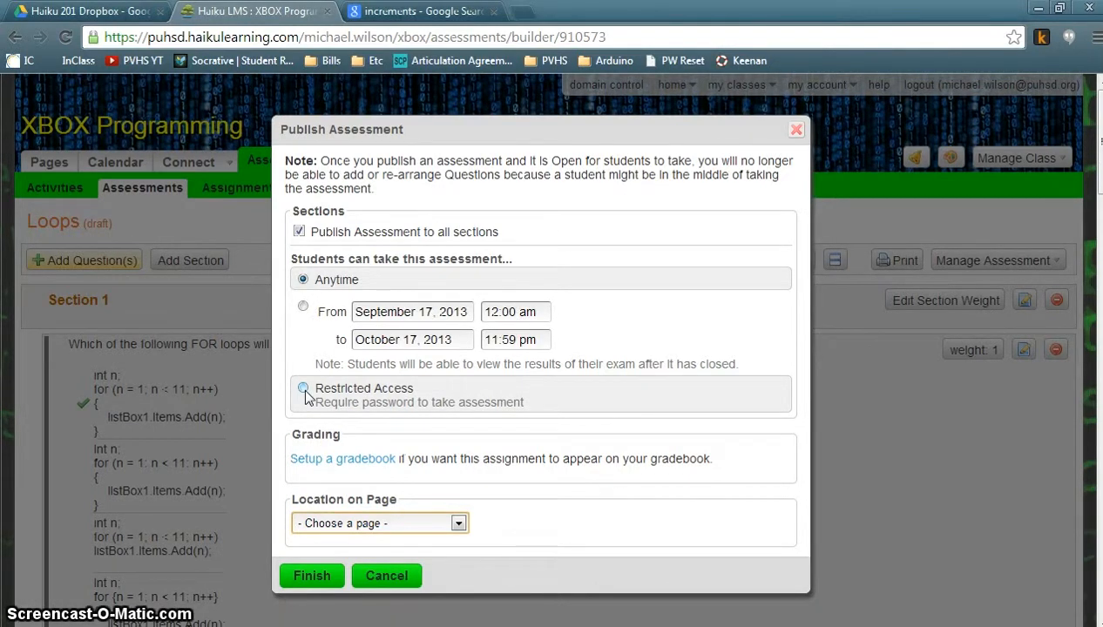
pyautogui.click(304, 390)
pyautogui.click(320, 579)
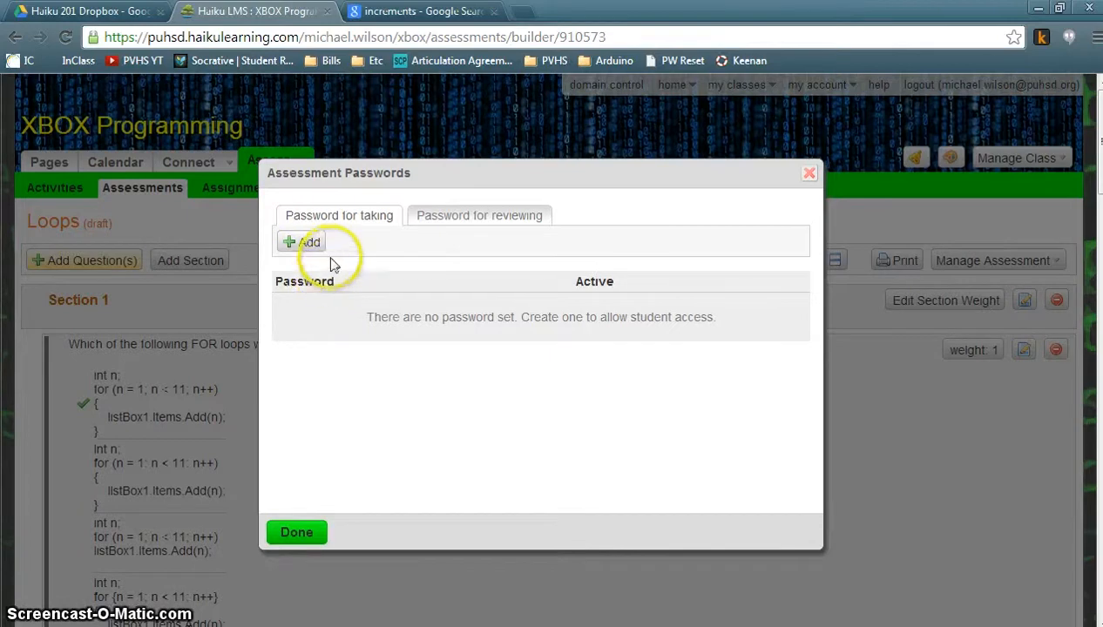
# - Add a password for taking the assessment, valid anytime, and finish the password setup
pyautogui.click(309, 245)
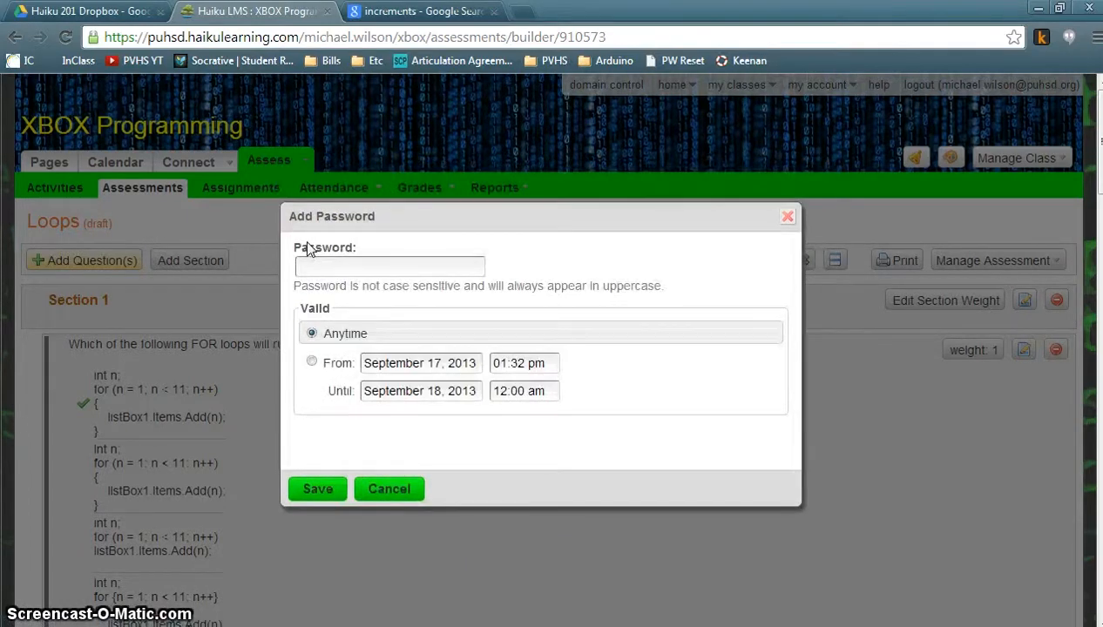
pyautogui.click(373, 266)
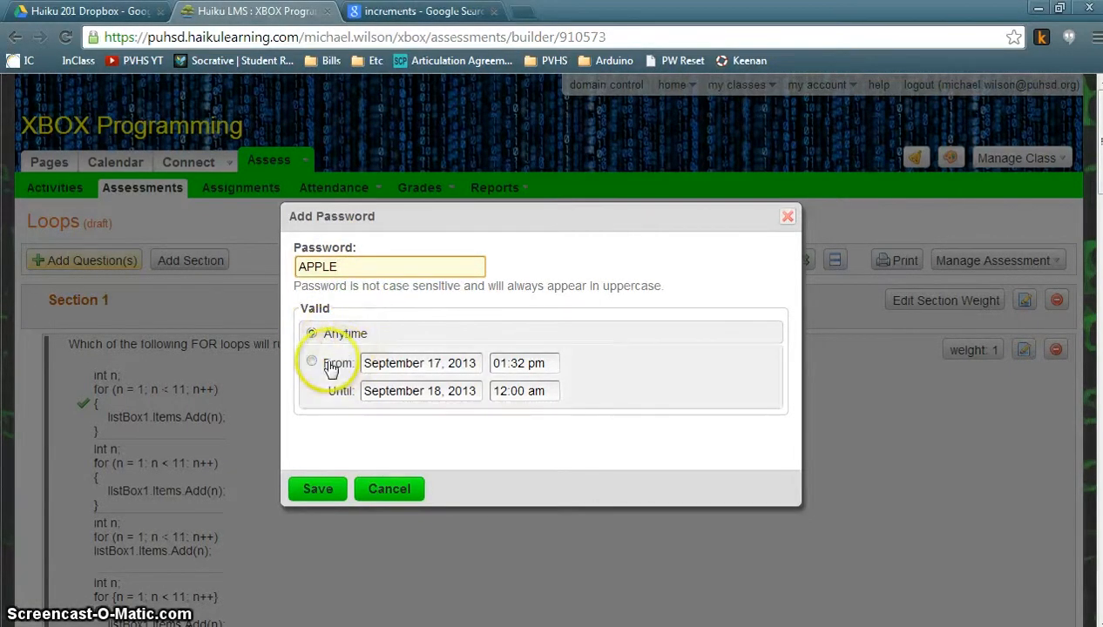
pyautogui.click(331, 492)
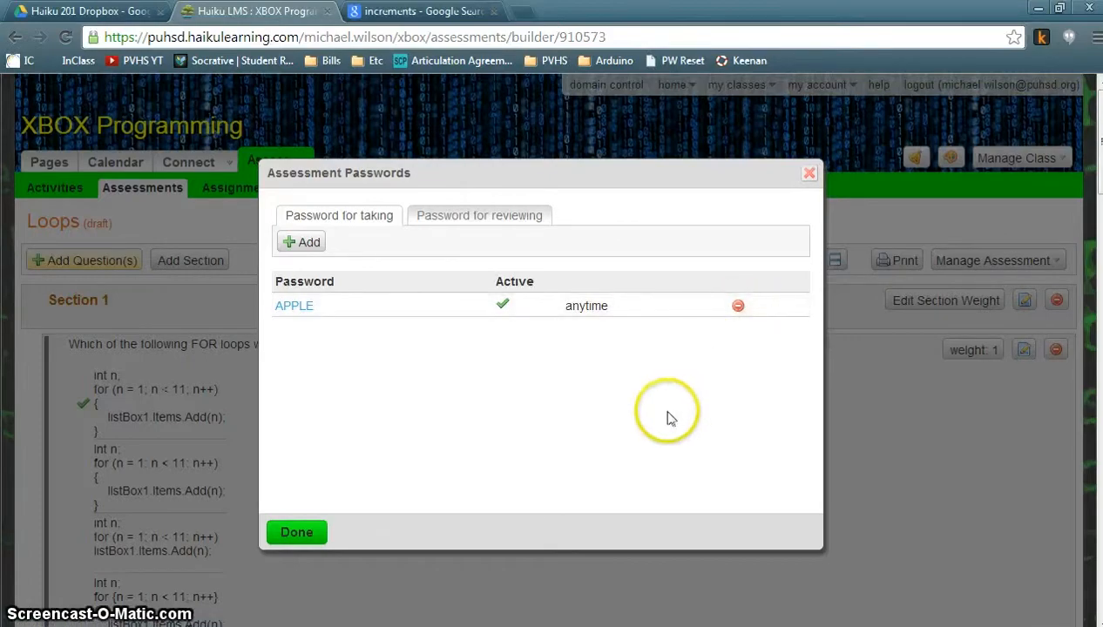
pyautogui.click(296, 533)
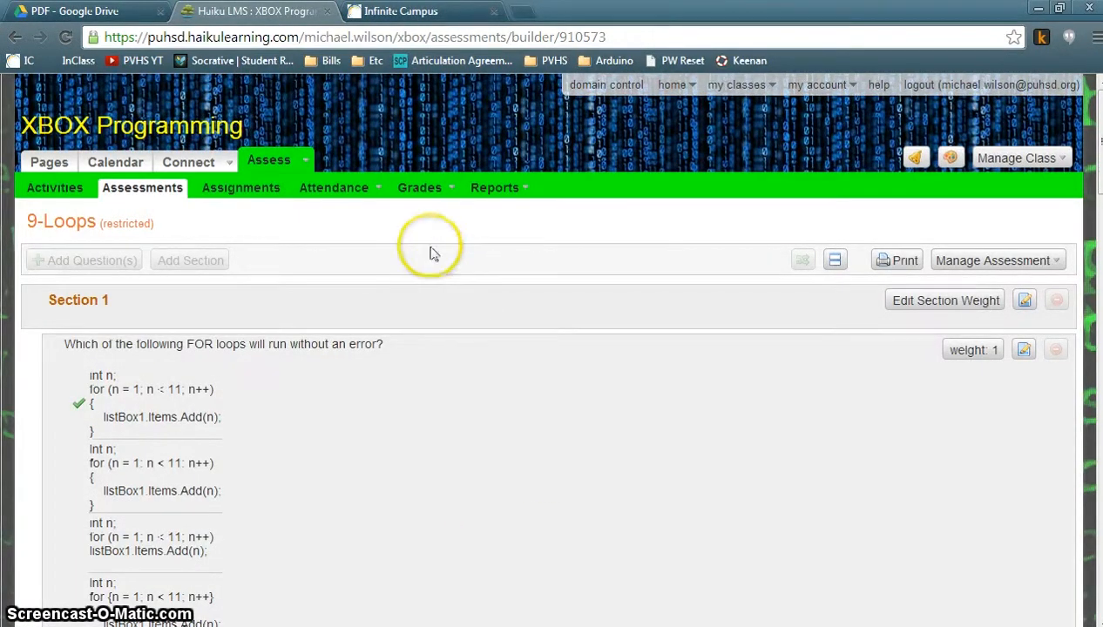
# - Open the class's list of published assessments
pyautogui.click(267, 163)
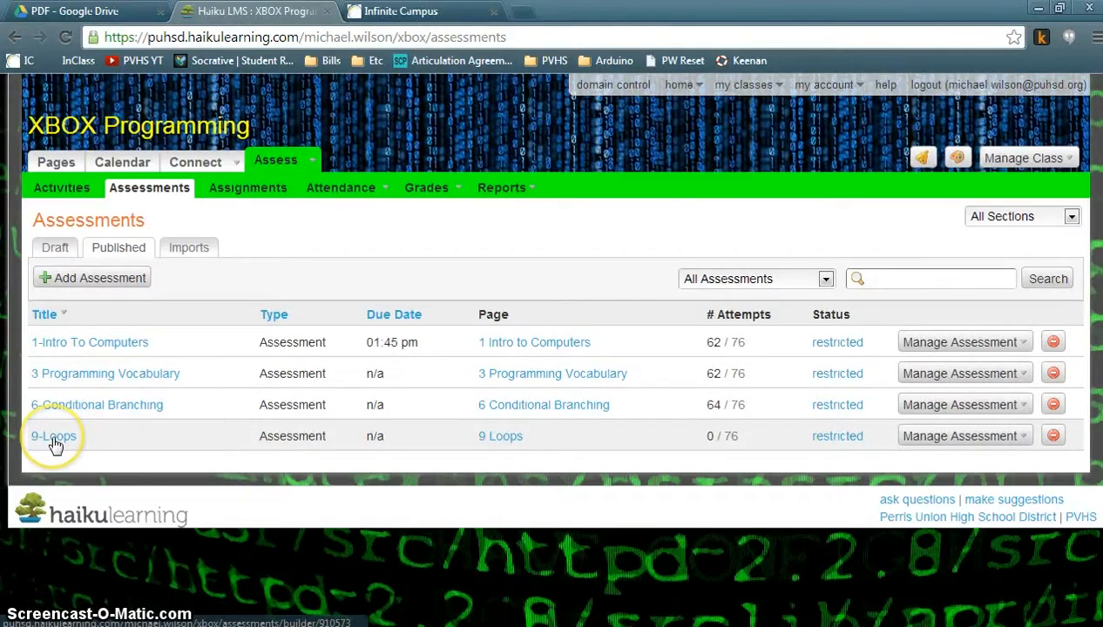
pyautogui.click(1029, 438)
pyautogui.click(927, 472)
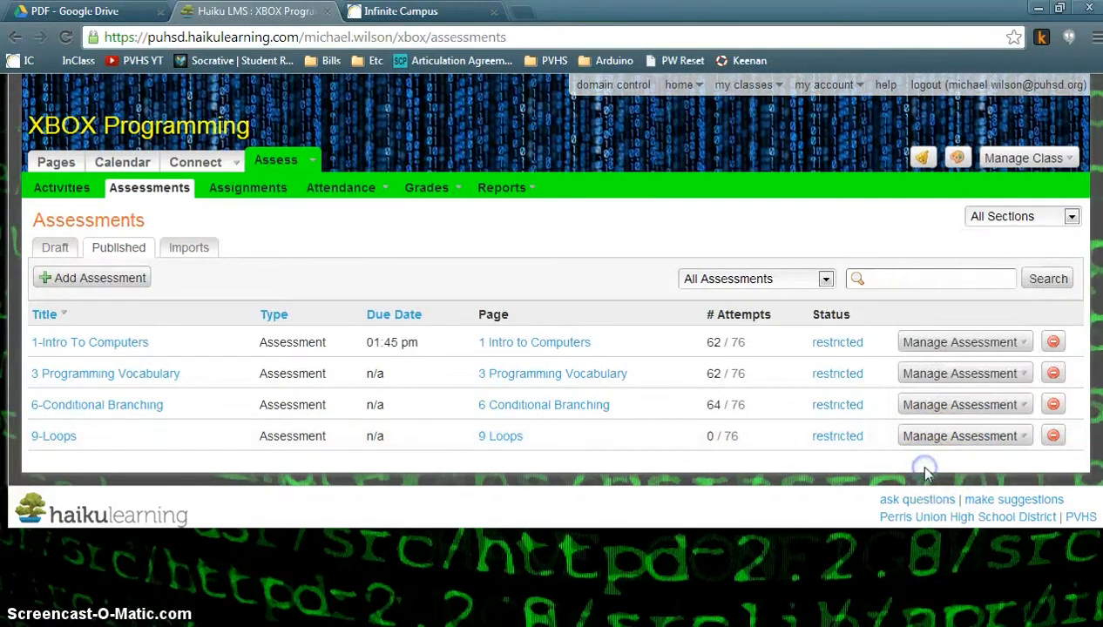
# - Open the student results of the 3 Programming Vocabulary assessment and check which class sections can be chosen
pyautogui.click(1028, 345)
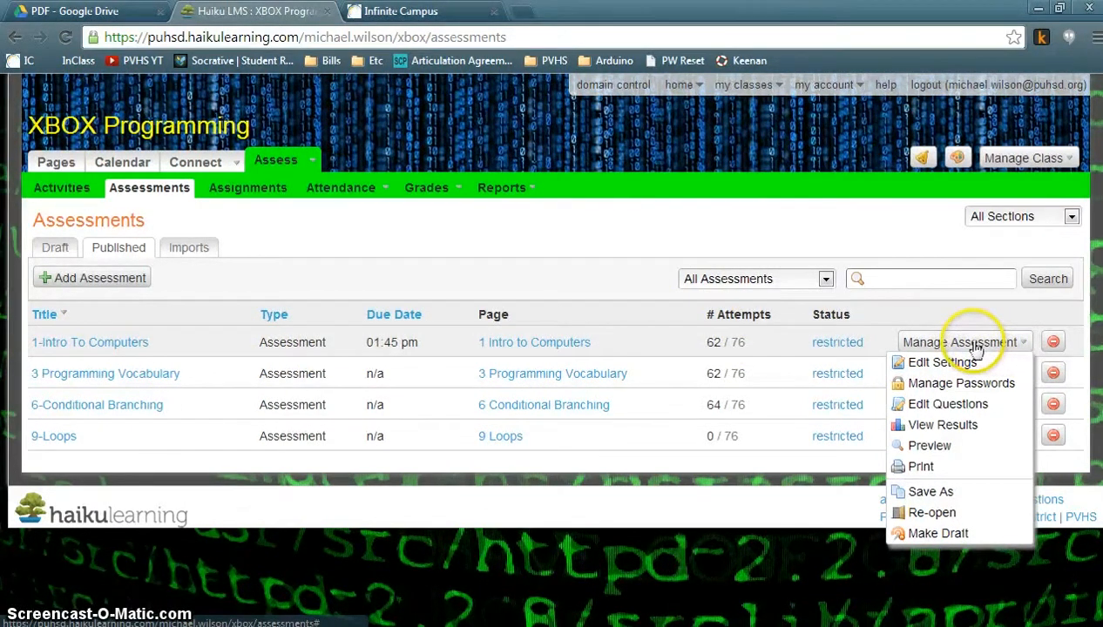
pyautogui.click(958, 431)
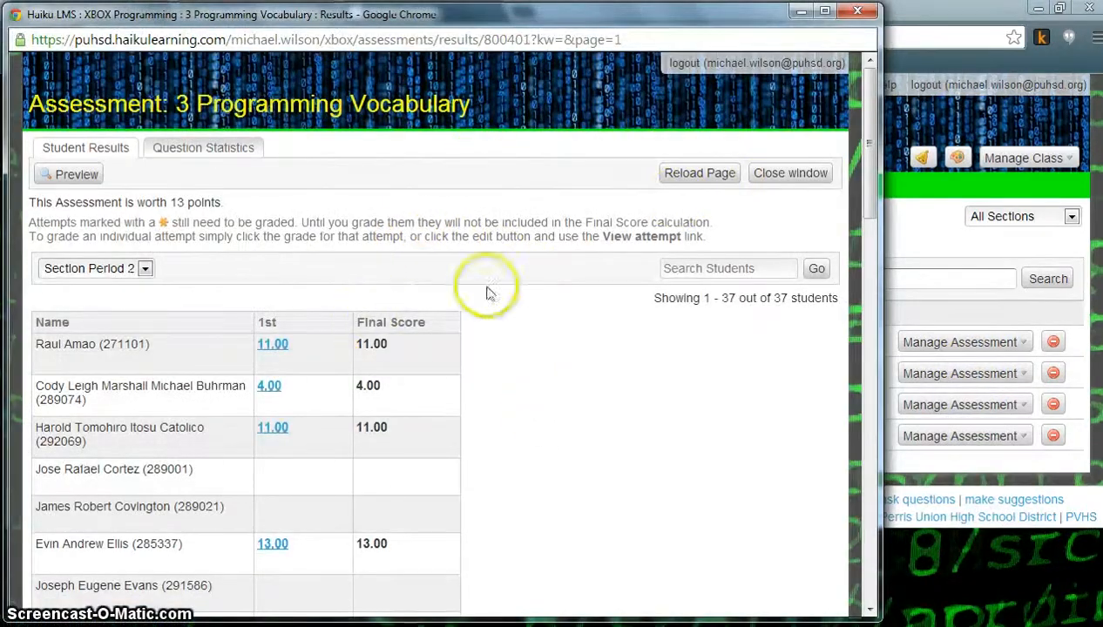
pyautogui.click(872, 101)
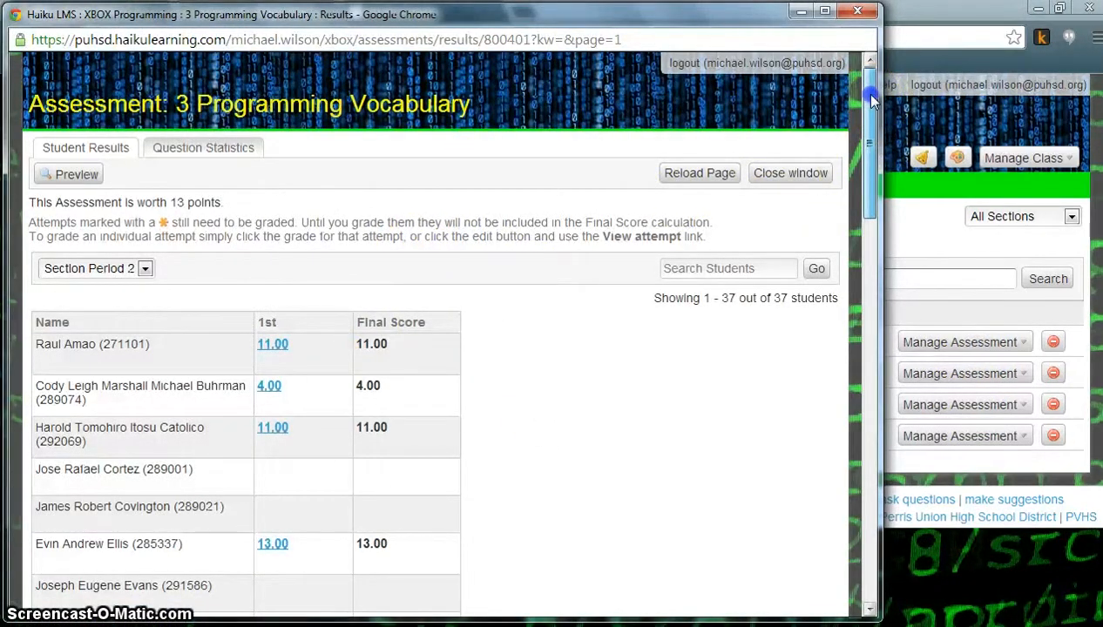
pyautogui.moveTo(872, 101); pyautogui.dragTo(873, 133)
pyautogui.click(148, 148)
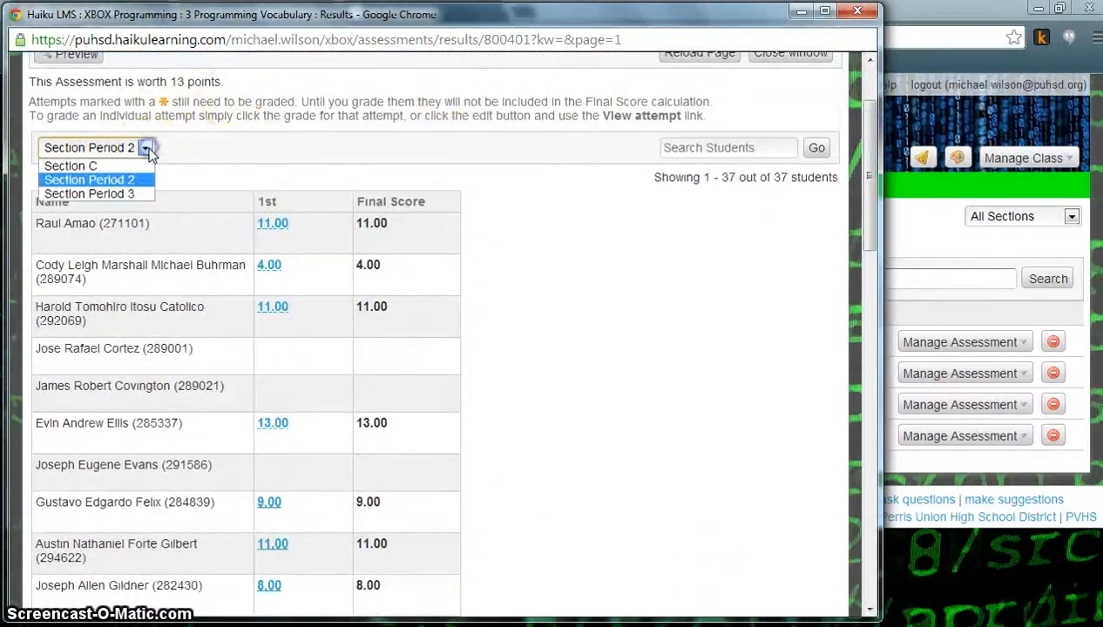
pyautogui.click(150, 152)
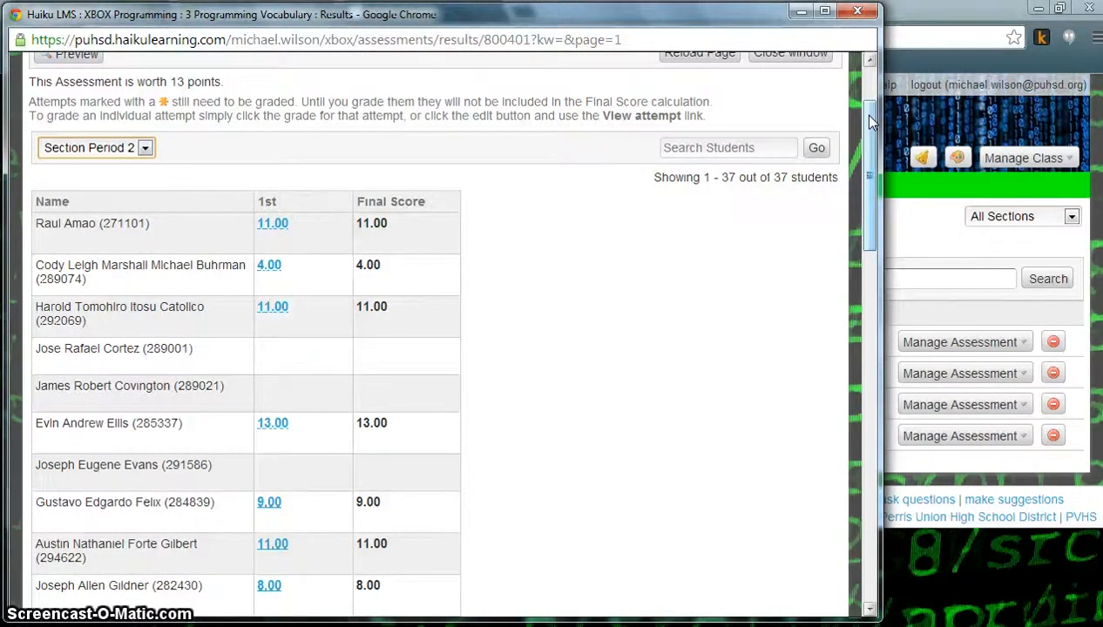
# - Place the results window side by side with the main browser window showing the Infinite Campus assignments page
pyautogui.press('super+Left')
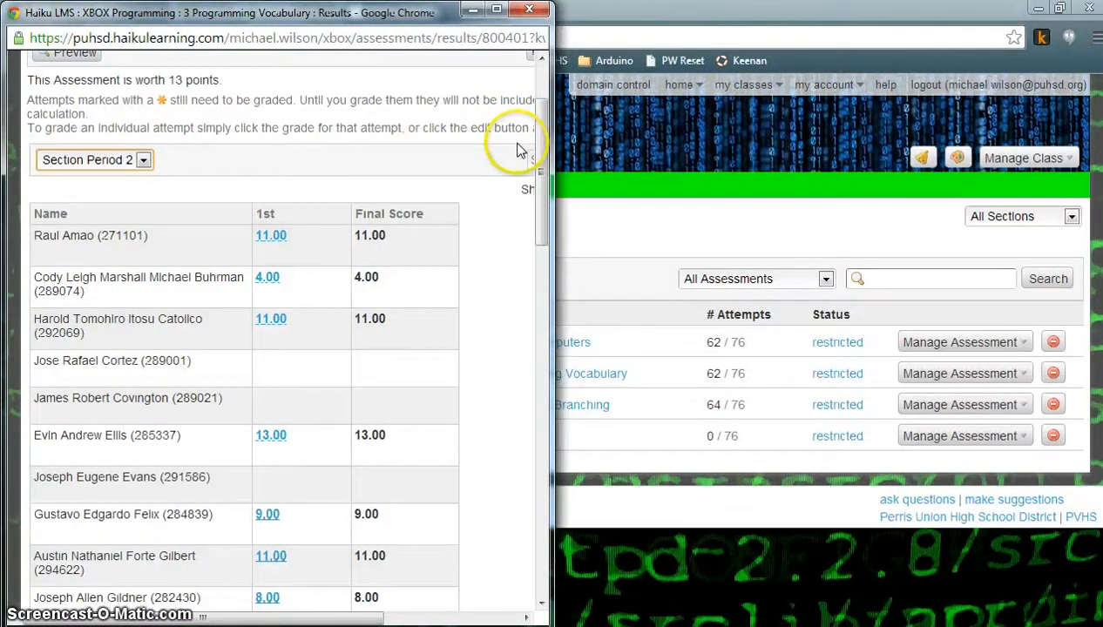
pyautogui.click(624, 10)
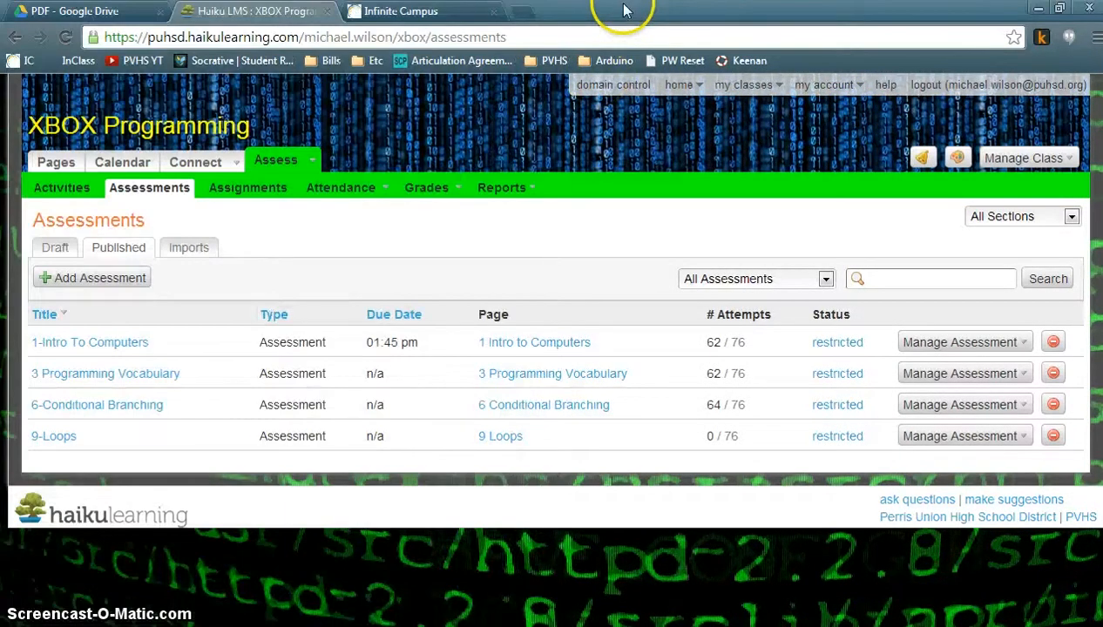
pyautogui.press('super+Right')
pyautogui.click(906, 24)
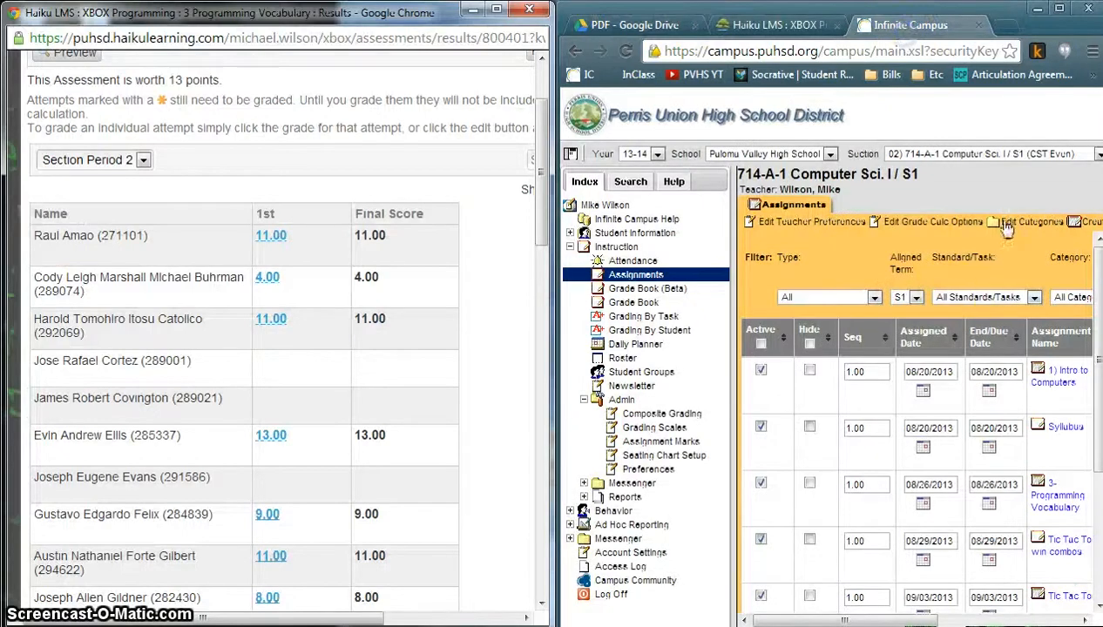
# - Look through the Section Period 2 student scores and bring the class's Haiku assessments page back up beside them
pyautogui.moveTo(541, 126); pyautogui.dragTo(544, 310)
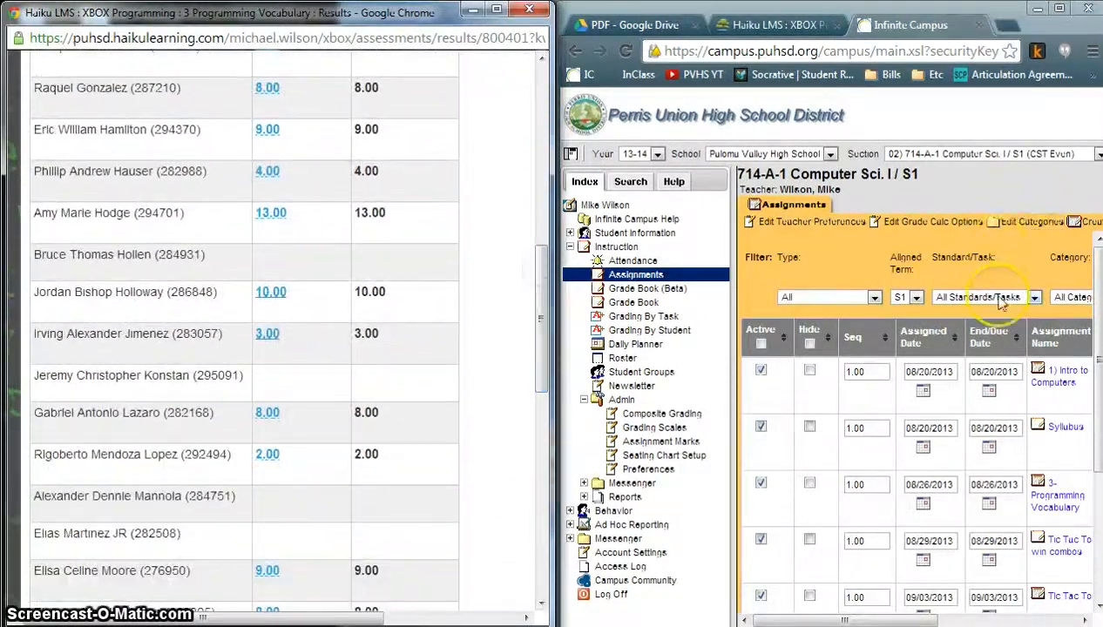
pyautogui.moveTo(544, 314); pyautogui.dragTo(546, 113)
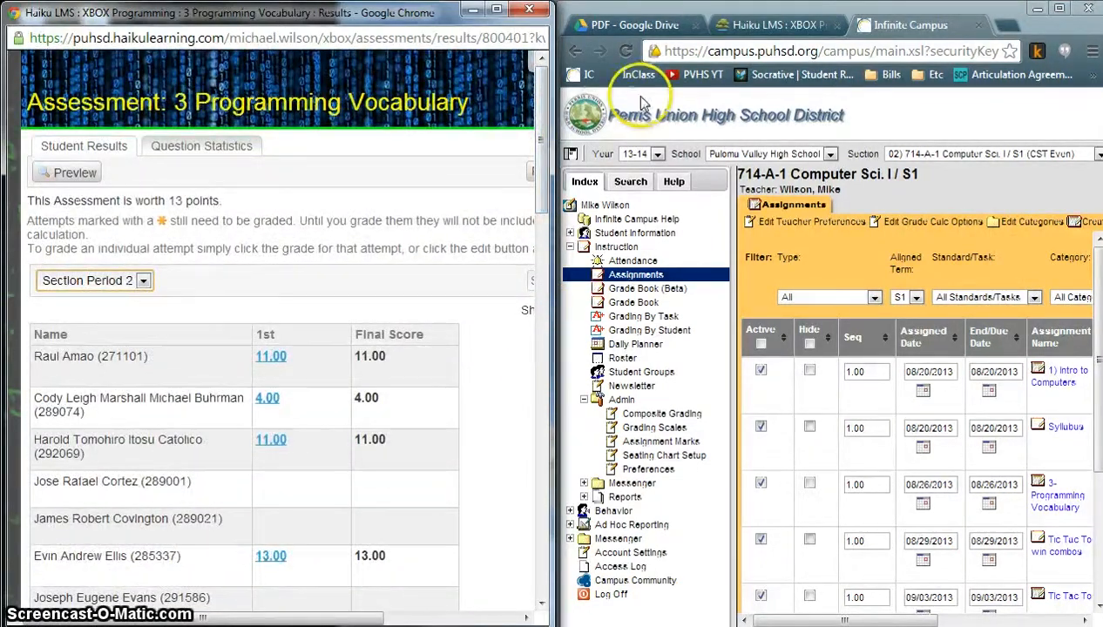
pyautogui.click(748, 26)
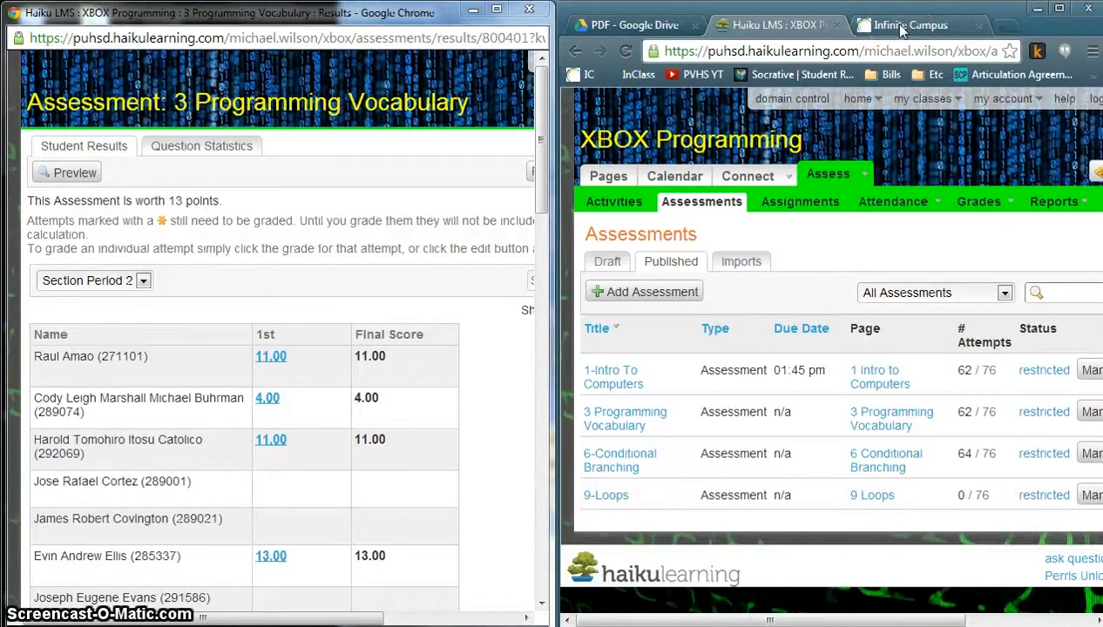
# - Examine the question statistics of 3 Programming Vocabulary in a maximized window, then close it and maximize the main browser window
pyautogui.click(497, 9)
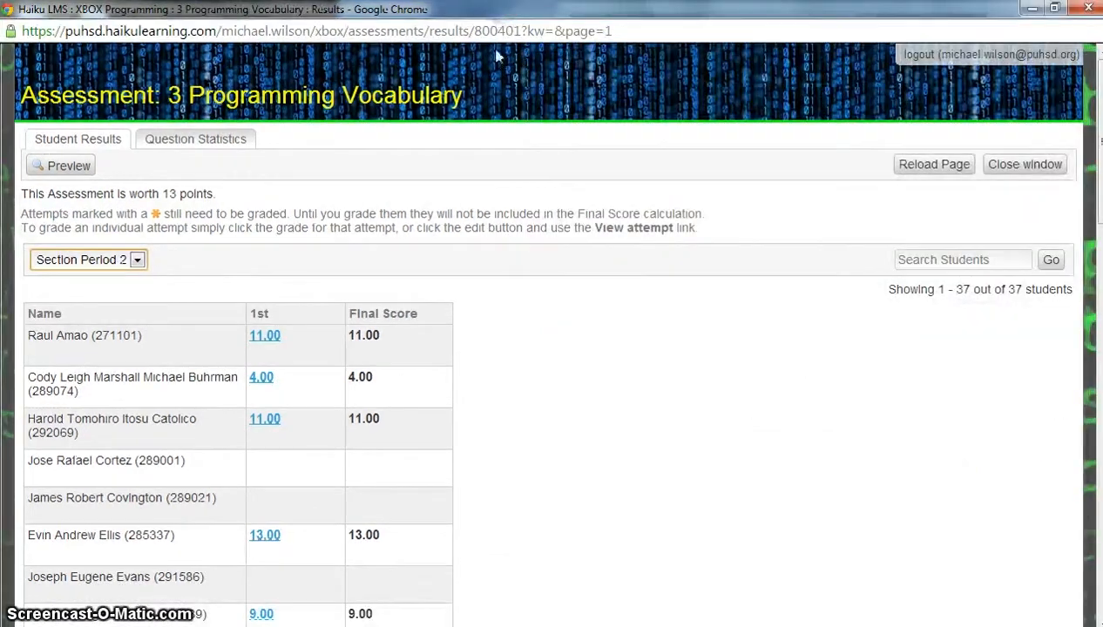
pyautogui.click(191, 148)
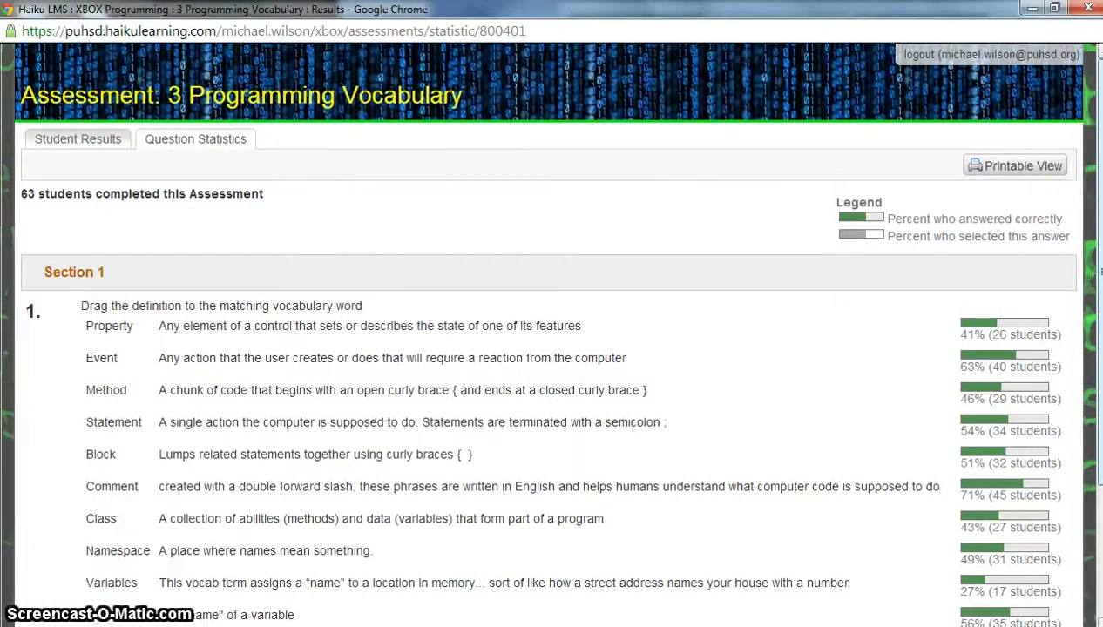
pyautogui.scroll(-1, 1100, 183)
pyautogui.scroll(-1, 1100, 183)
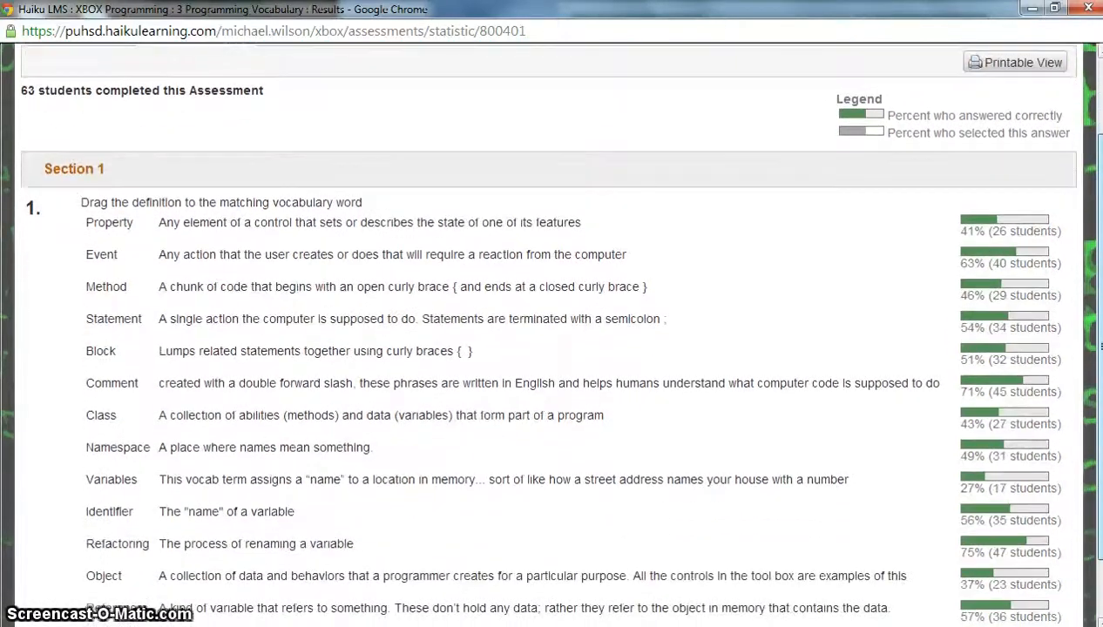
pyautogui.scroll(1, 1100, 183)
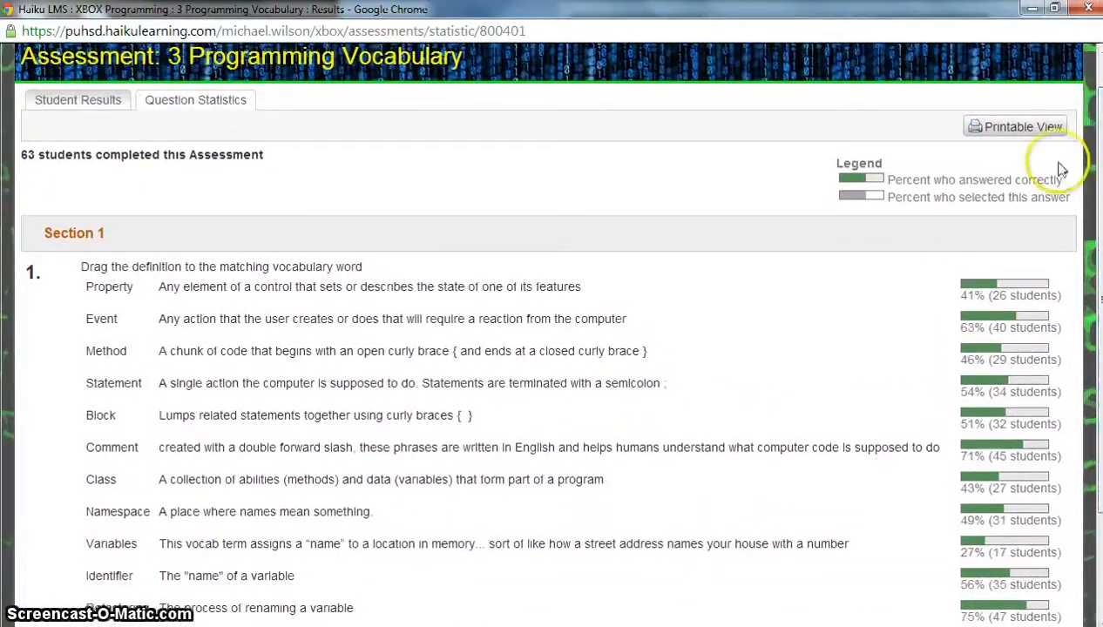
pyautogui.click(1089, 10)
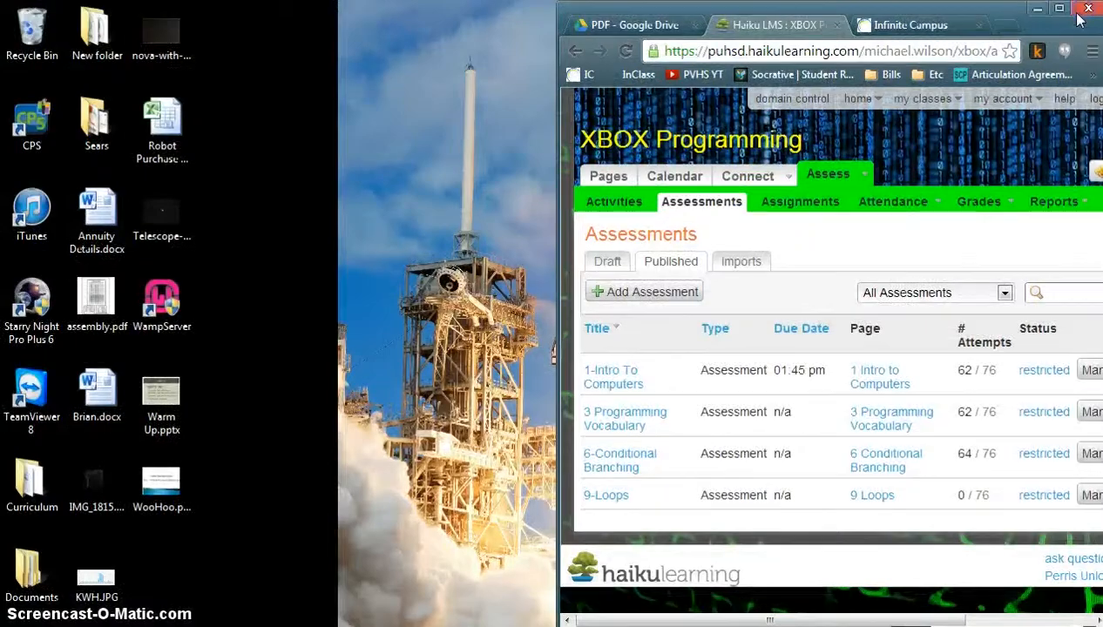
pyautogui.click(1061, 9)
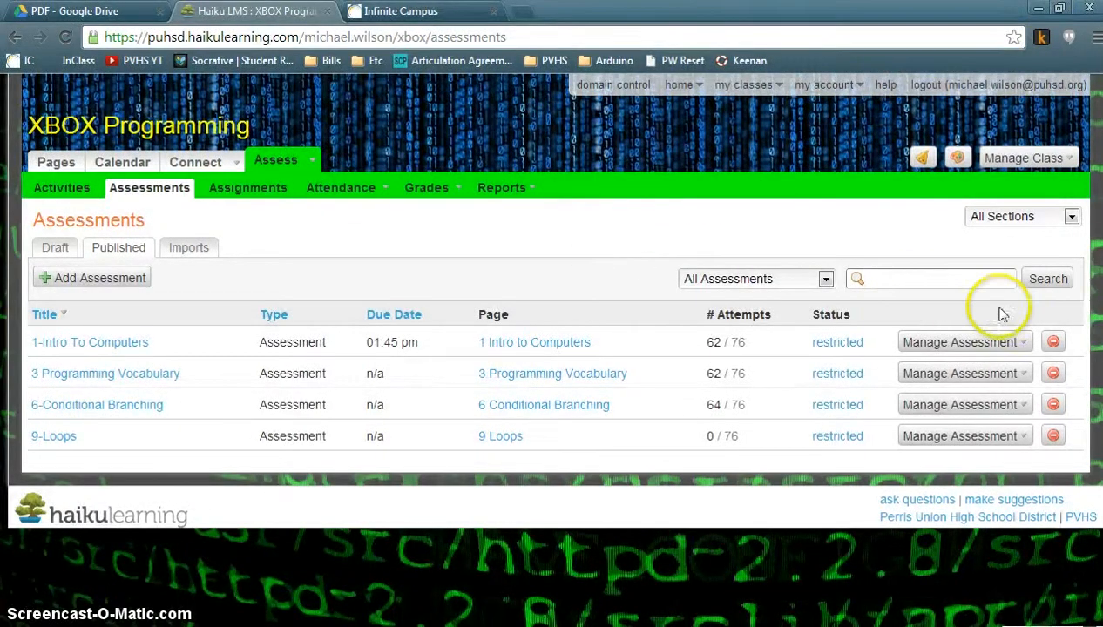
pyautogui.click(1028, 345)
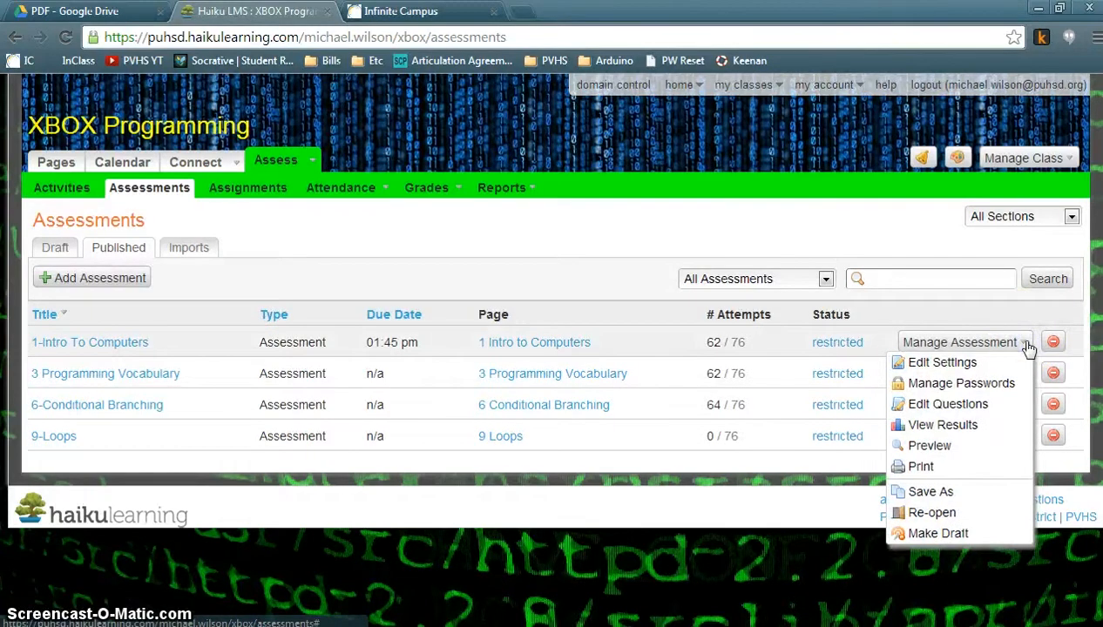
pyautogui.click(945, 514)
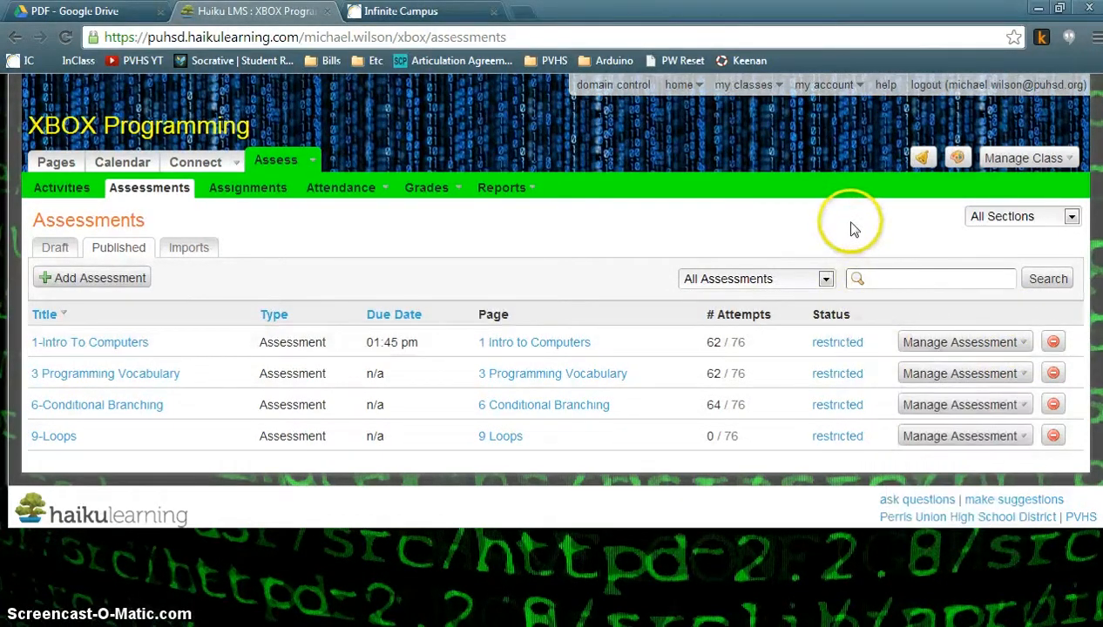
# - Close the 3 Programming Vocabulary assessment so students can no longer start taking it
pyautogui.click(1021, 375)
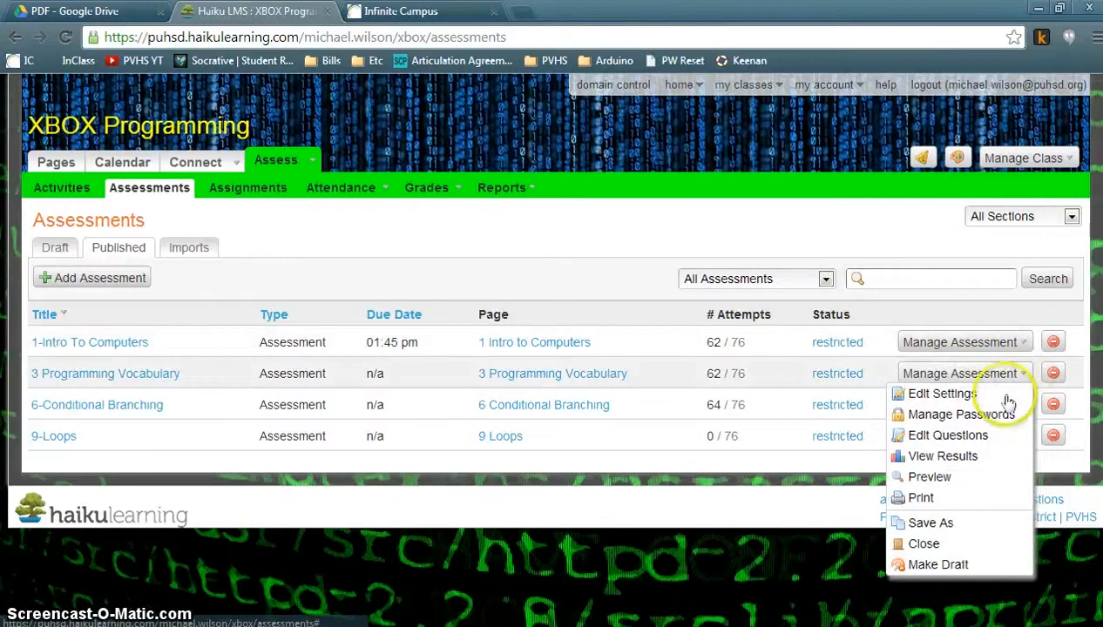
pyautogui.click(926, 543)
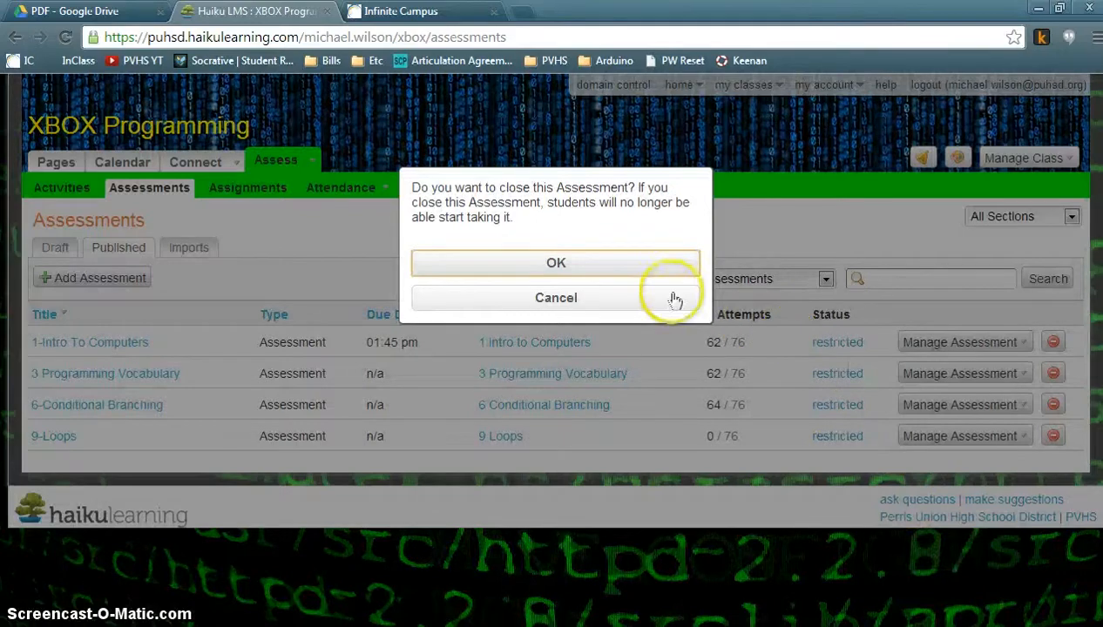
pyautogui.click(596, 267)
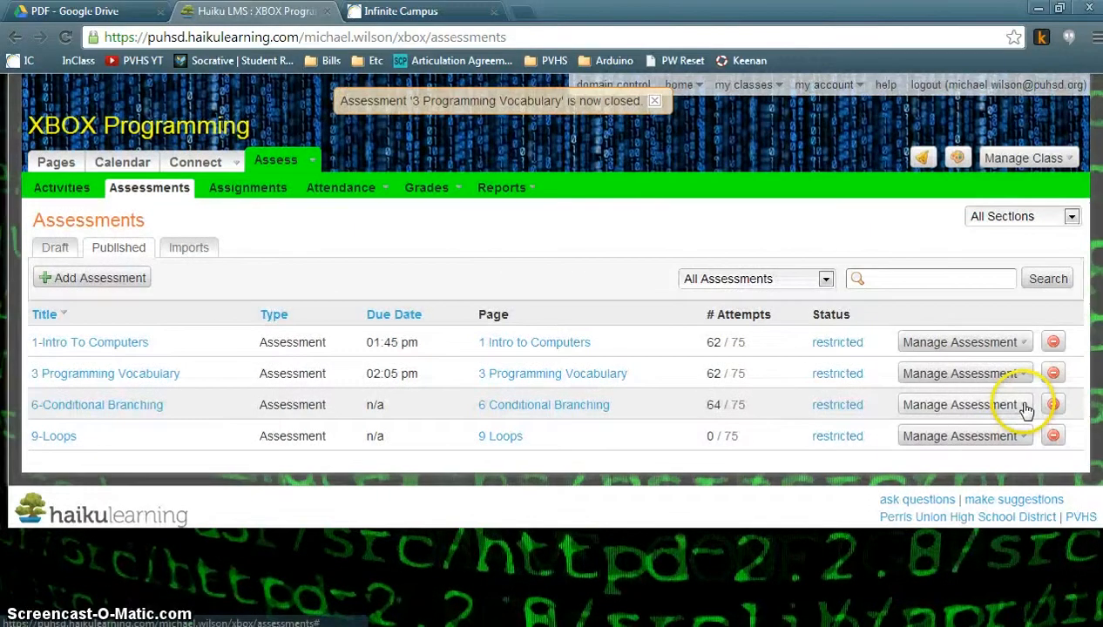
# - Close the 6-Conditional Branching assessment so students can no longer start taking it
pyautogui.click(1018, 406)
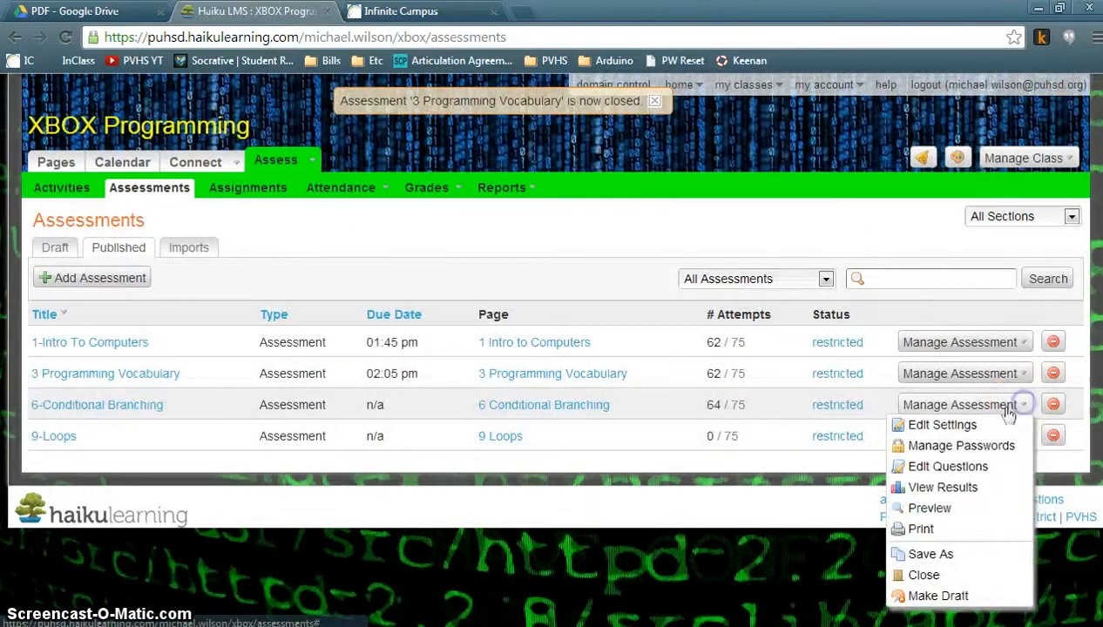
pyautogui.click(929, 577)
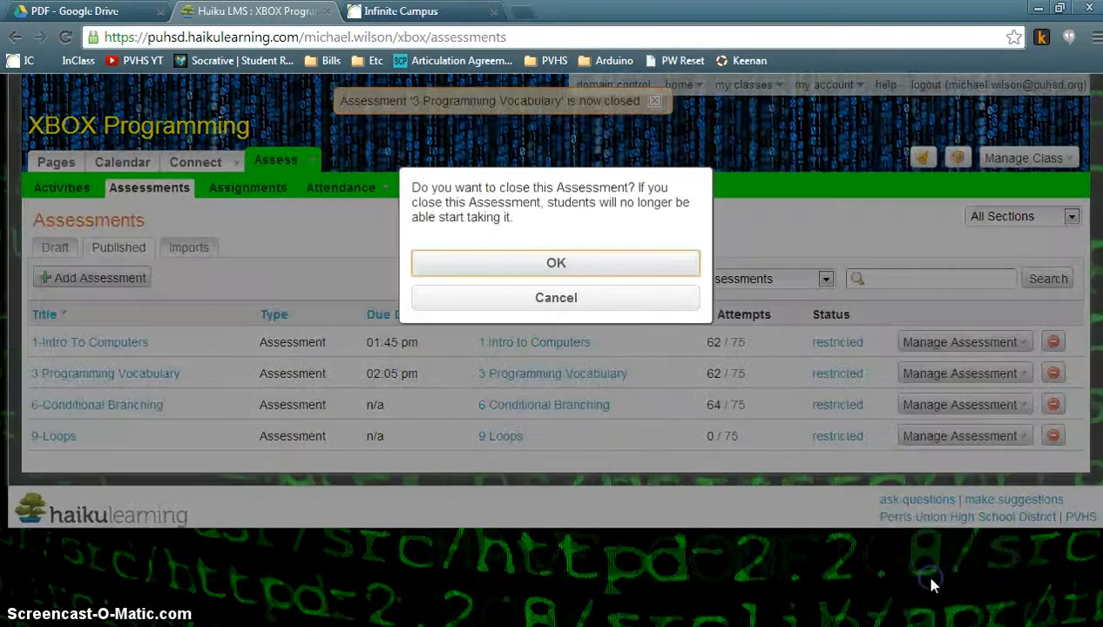
pyautogui.click(566, 268)
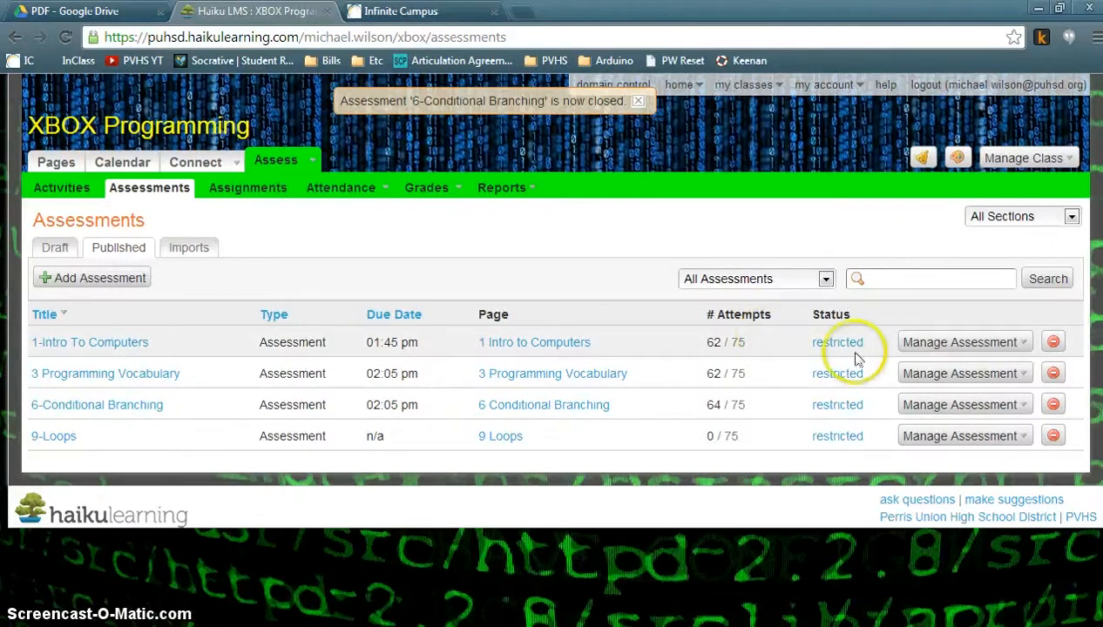
# - View the password settings of the 9-Loops assessment and close them without adding a password
pyautogui.click(1024, 438)
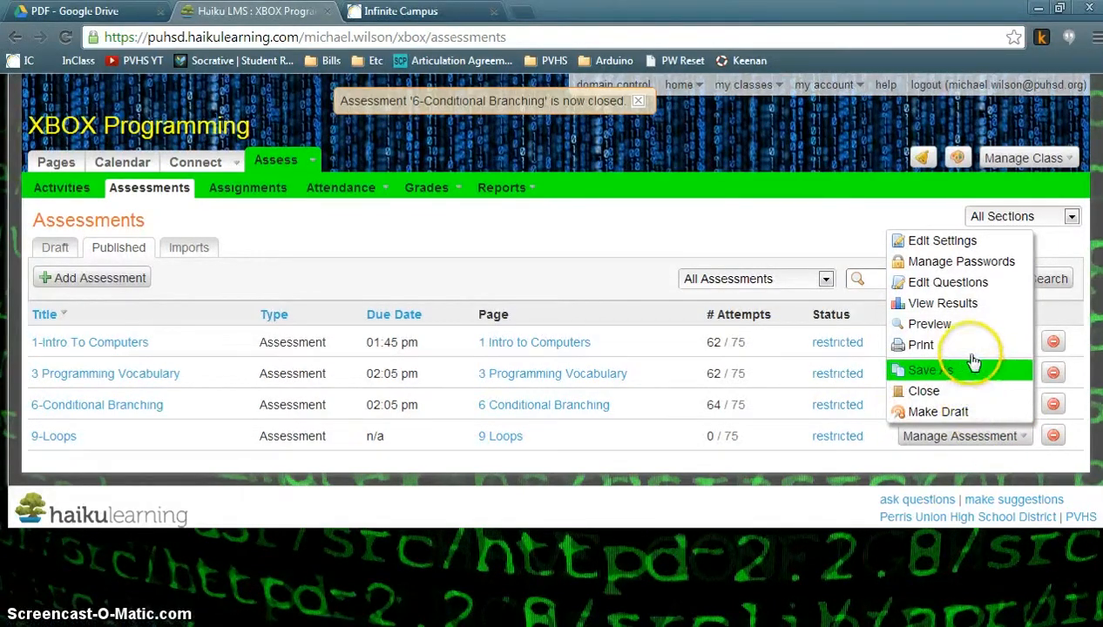
pyautogui.click(962, 262)
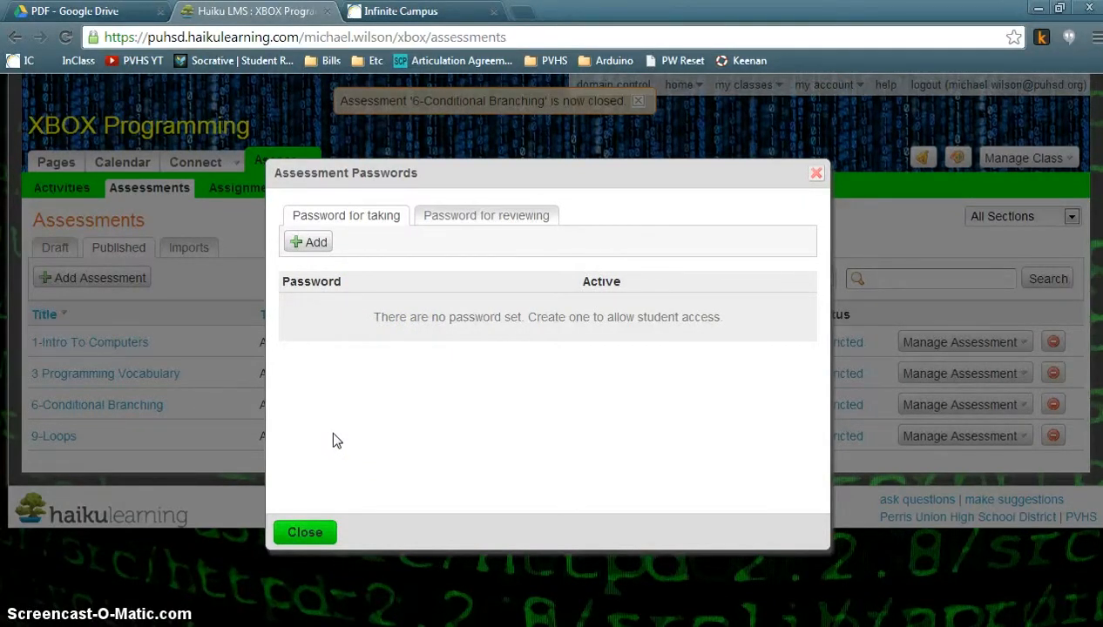
pyautogui.click(317, 542)
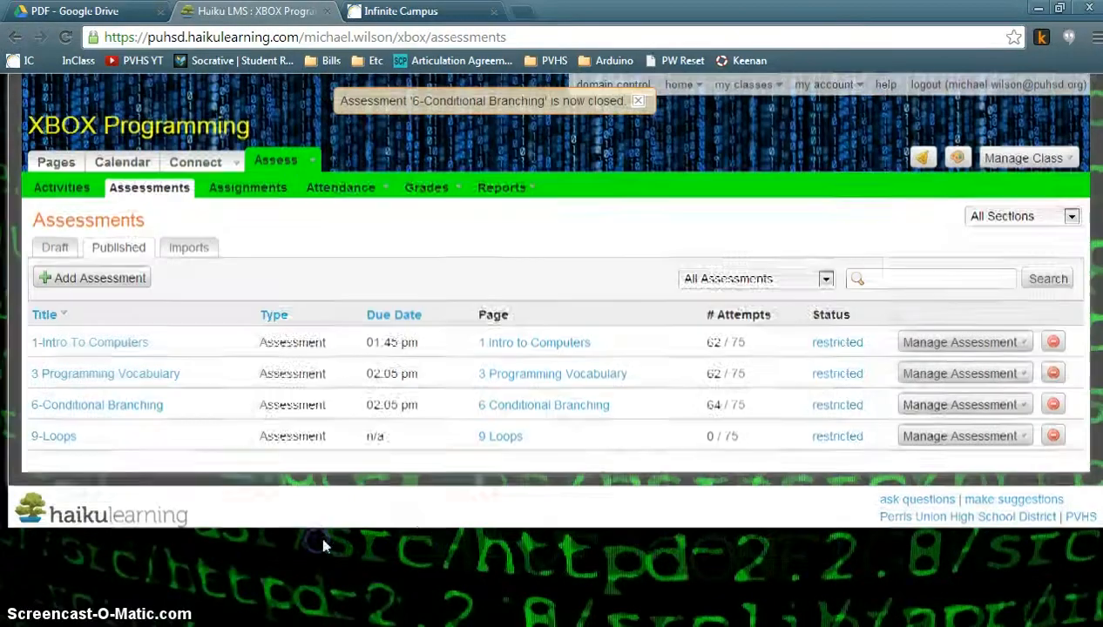
pyautogui.click(992, 442)
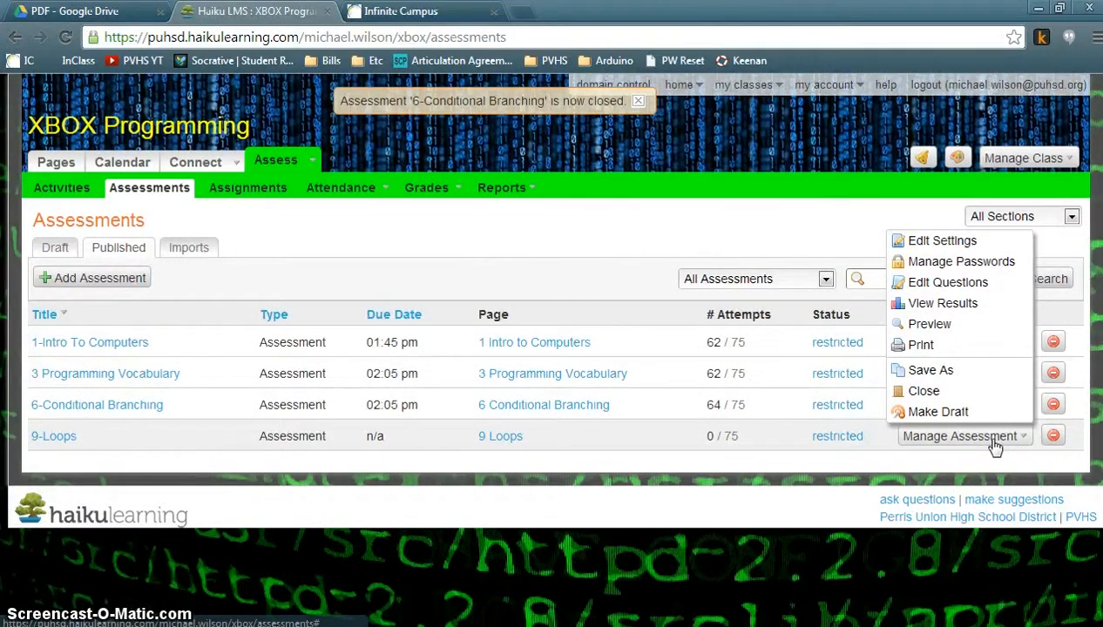
pyautogui.click(983, 449)
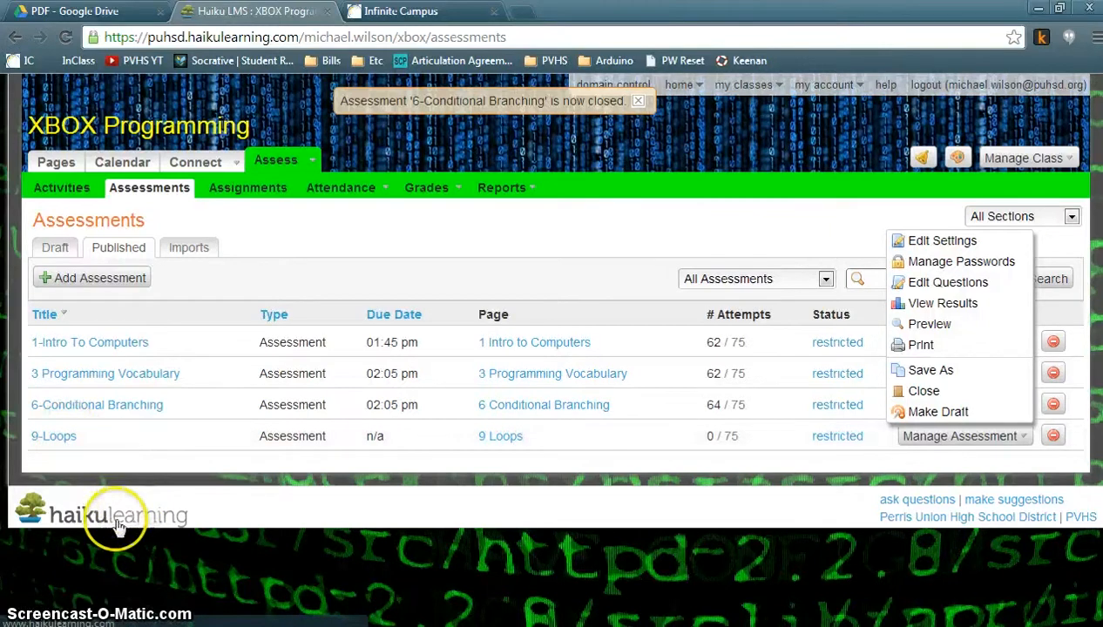
pyautogui.click(205, 461)
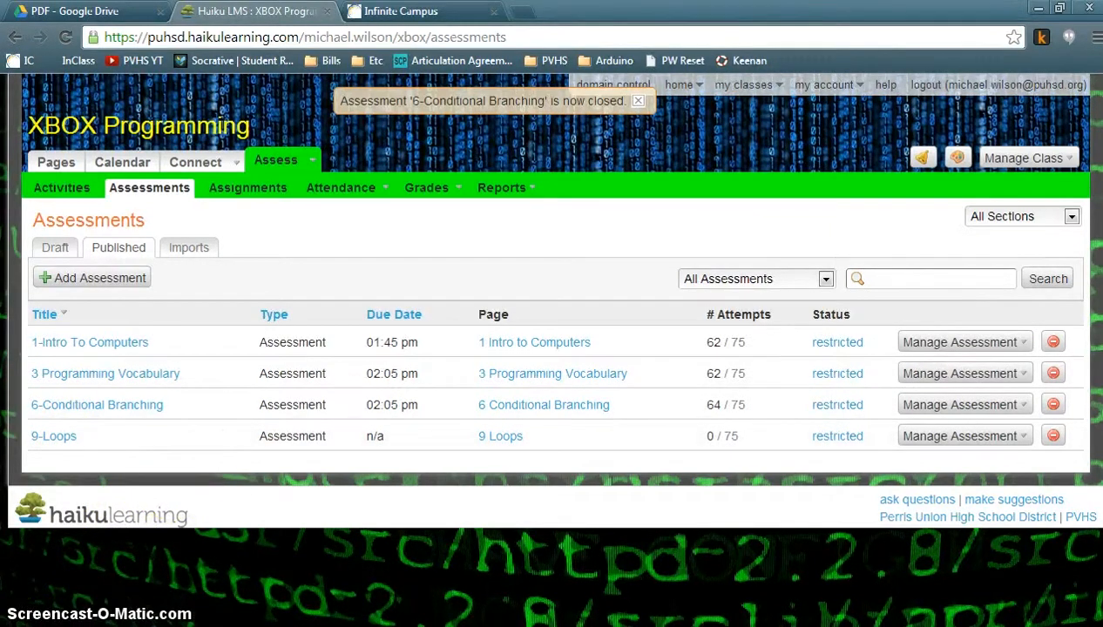